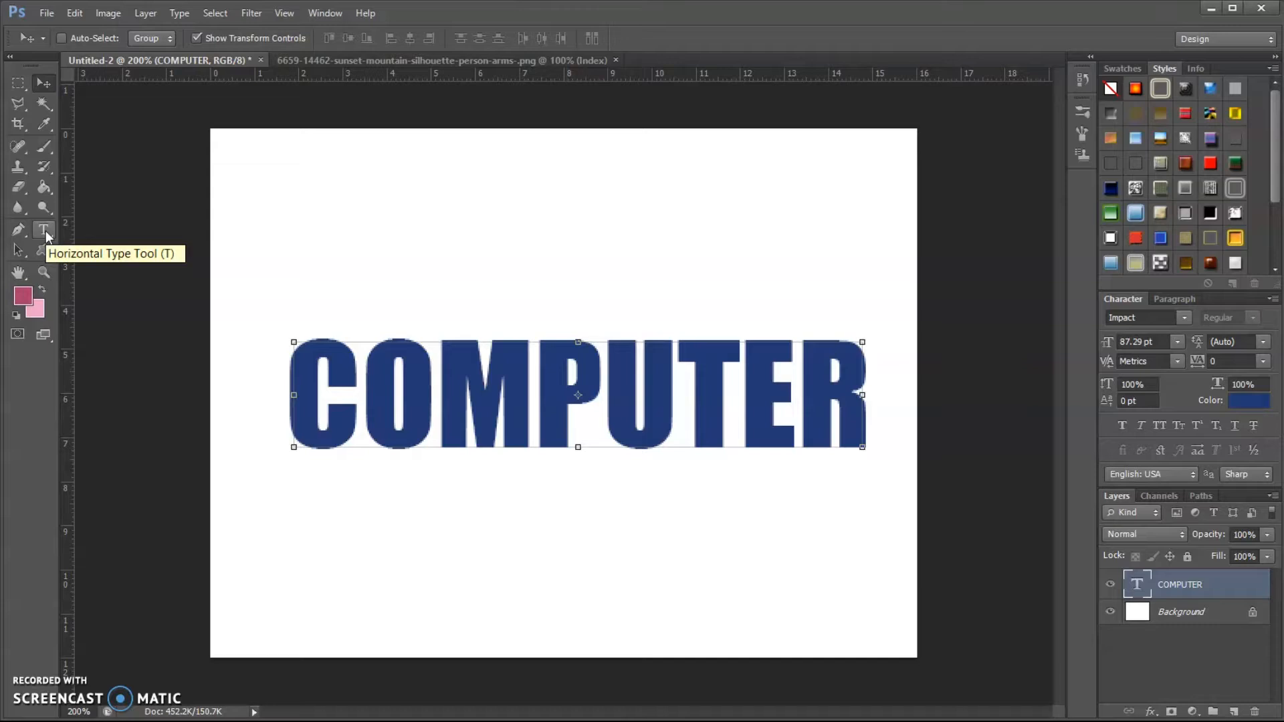
Add a text layer reading "shee" above COMPUTER and stretch it to about 732% width and 455% height.
{"action": "left_click", "coordinate": [43, 230]}
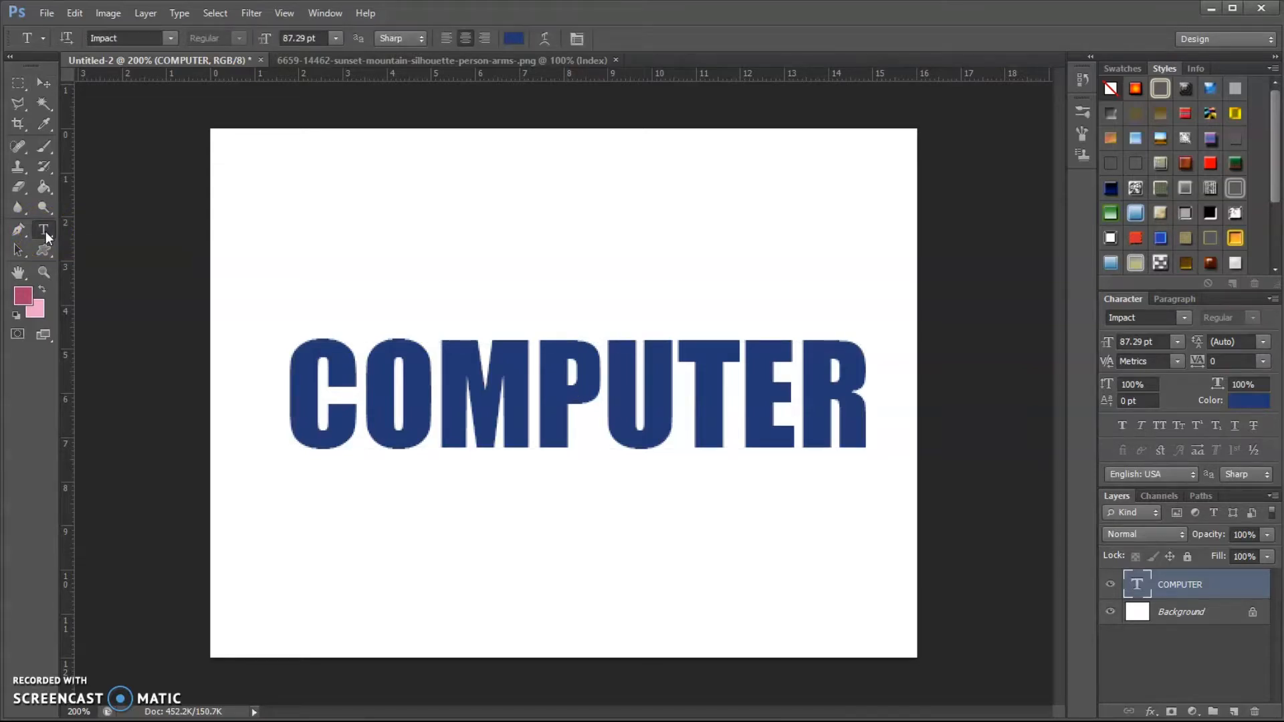
{"action": "left_click", "coordinate": [335, 207]}
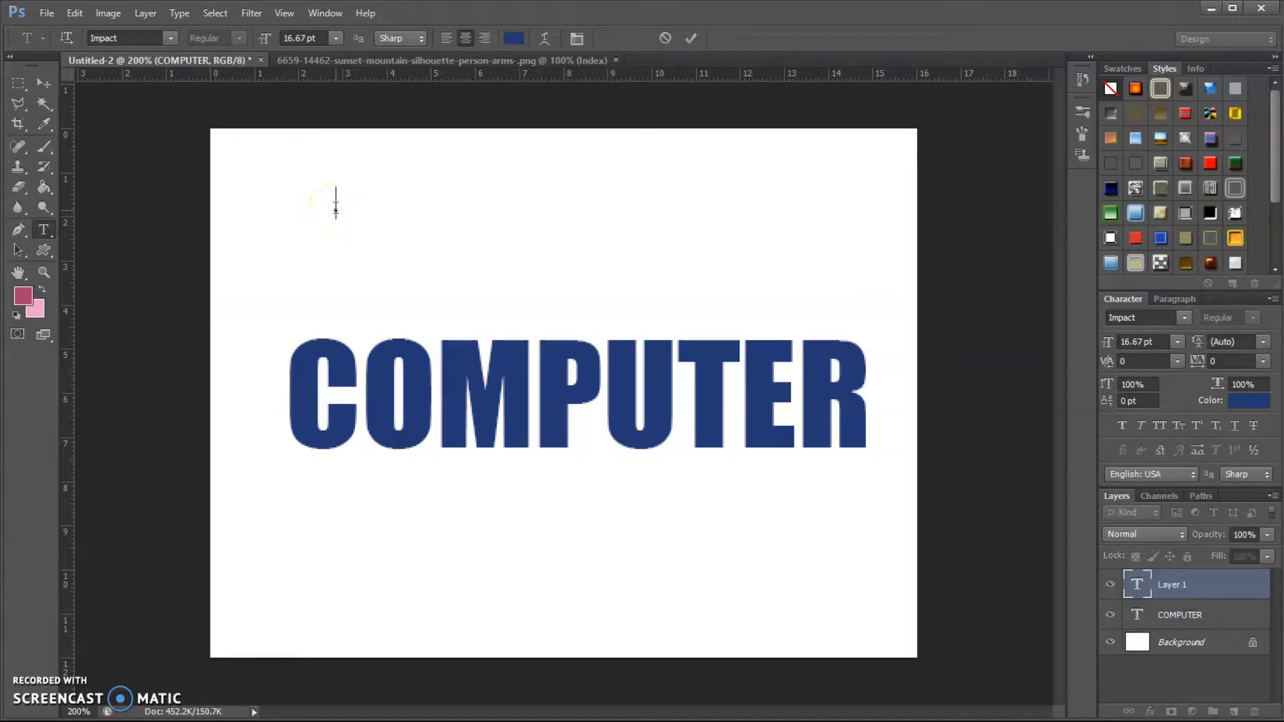
{"action": "type", "text": "shee"}
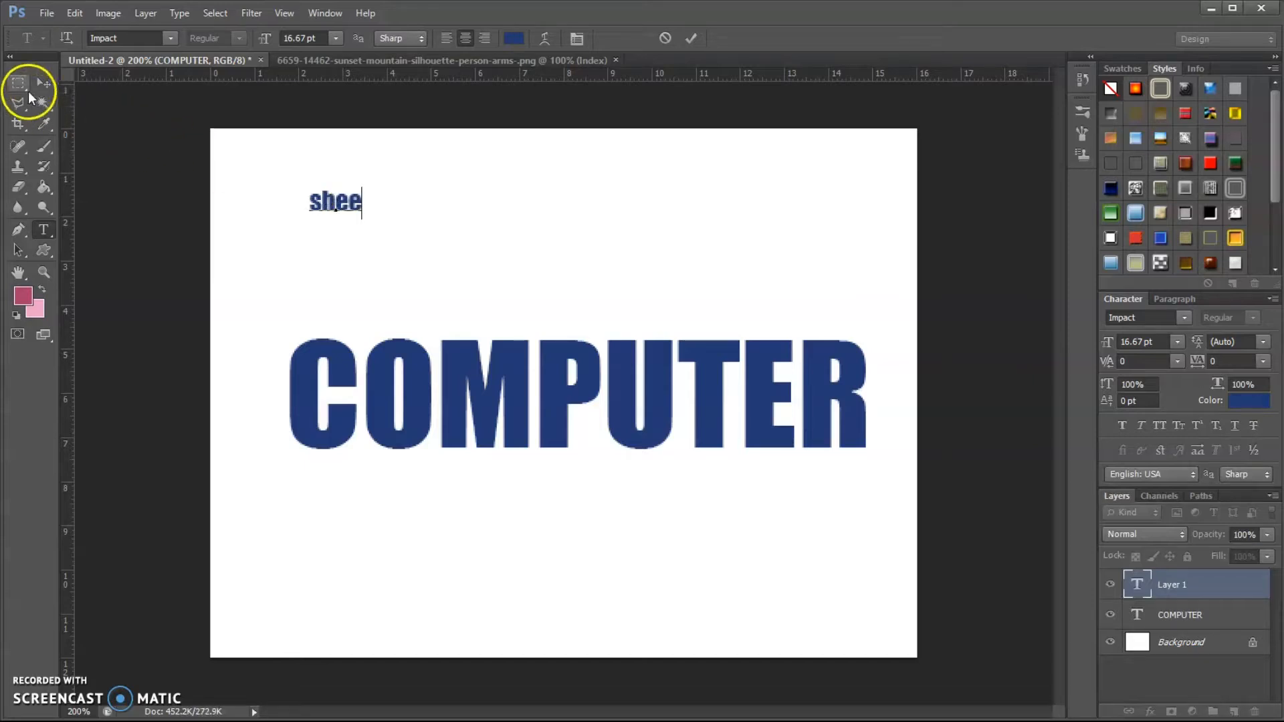
{"action": "left_click", "coordinate": [43, 84]}
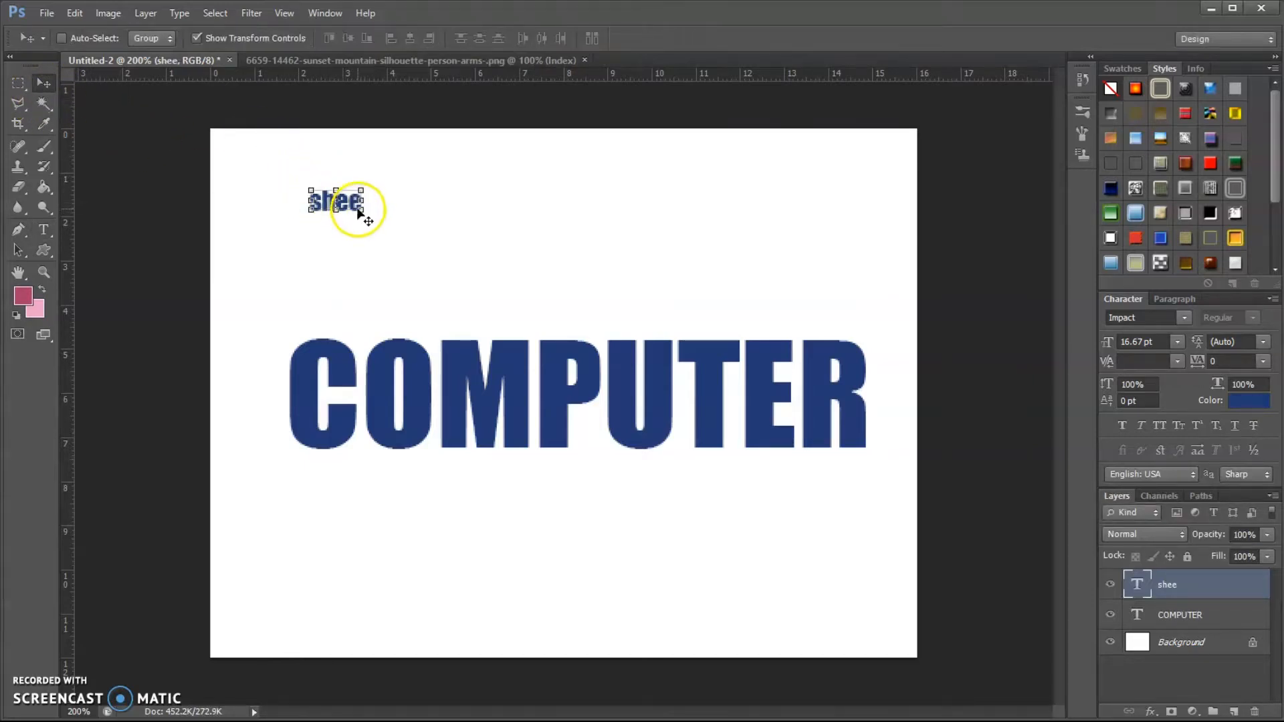
{"action": "left_click_drag", "start_coordinate": [363, 204], "coordinate": [694, 295]}
{"action": "left_click_drag", "start_coordinate": [503, 220], "coordinate": [493, 155]}
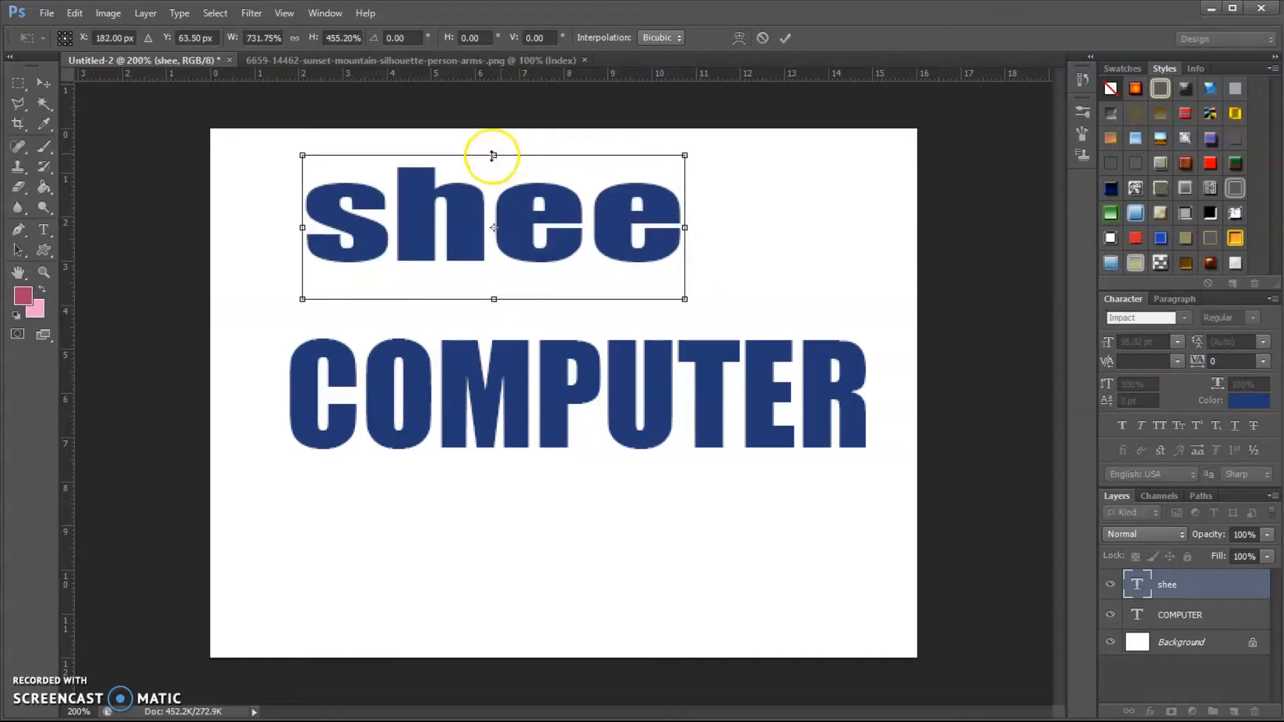
{"action": "left_click", "coordinate": [43, 82]}
{"action": "left_click", "coordinate": [568, 289]}
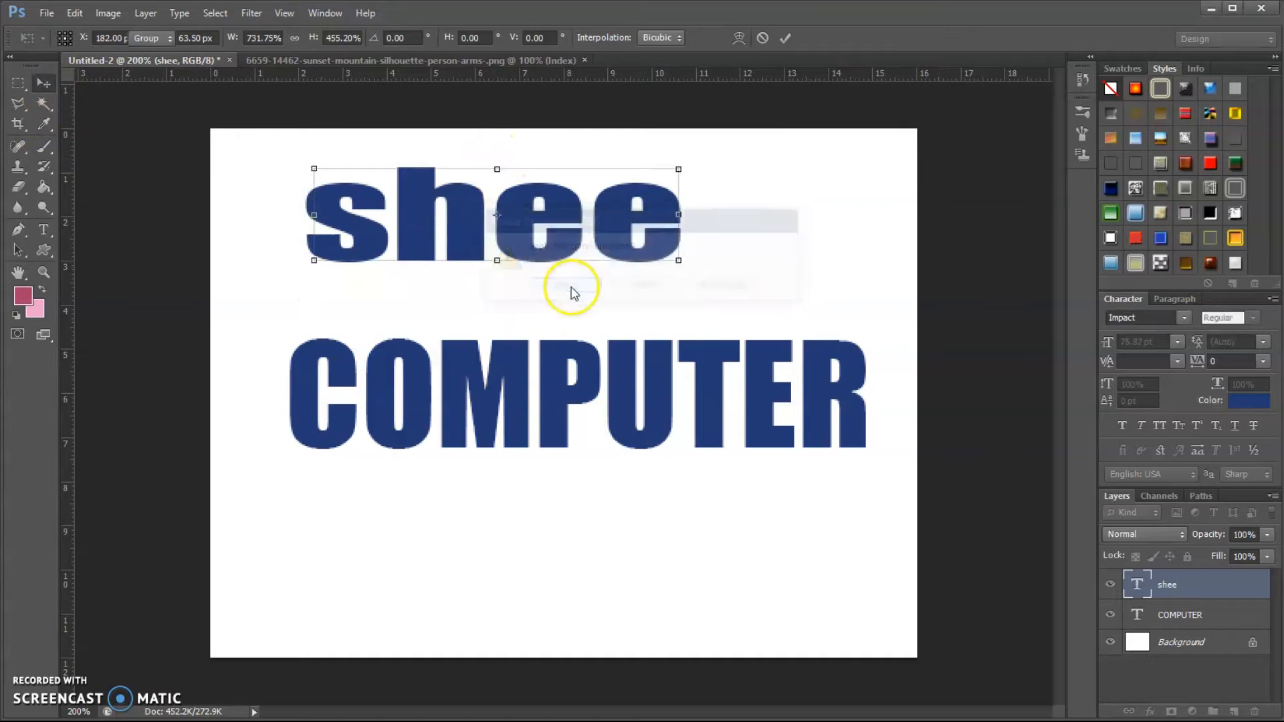
Delete the "shee" text layer.
{"action": "right_click", "coordinate": [1215, 595]}
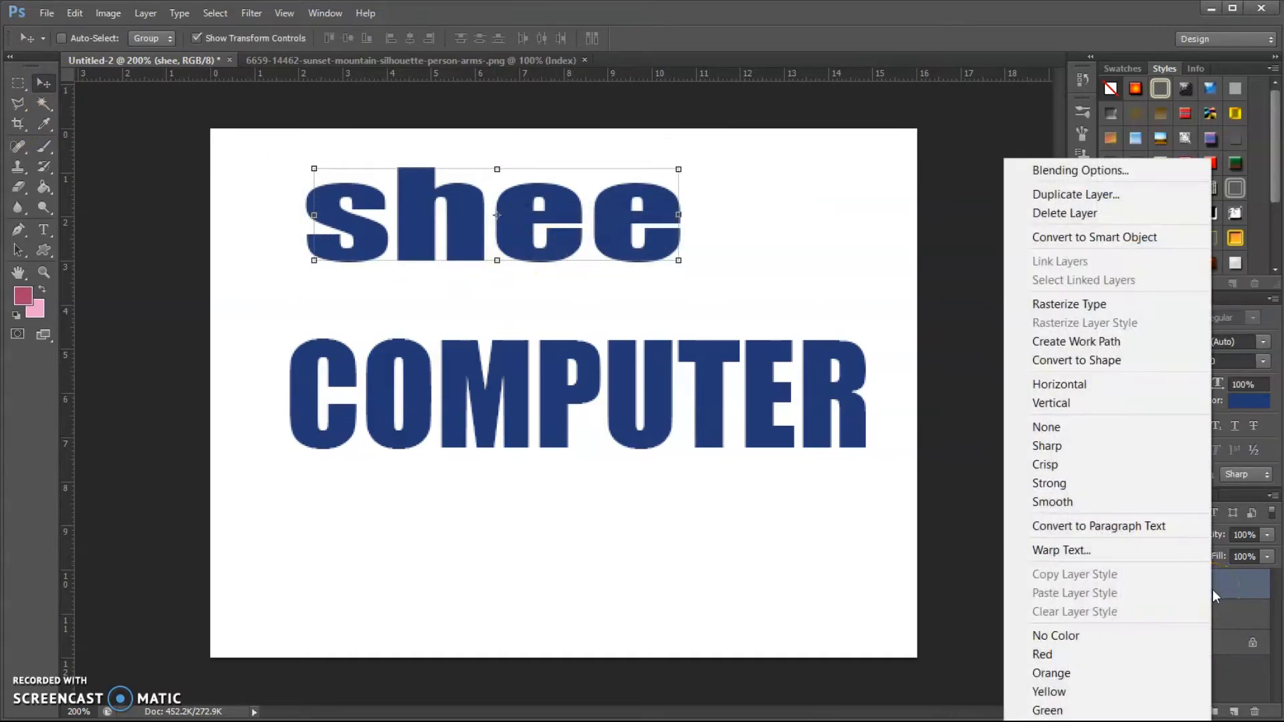
{"action": "left_click", "coordinate": [1097, 213]}
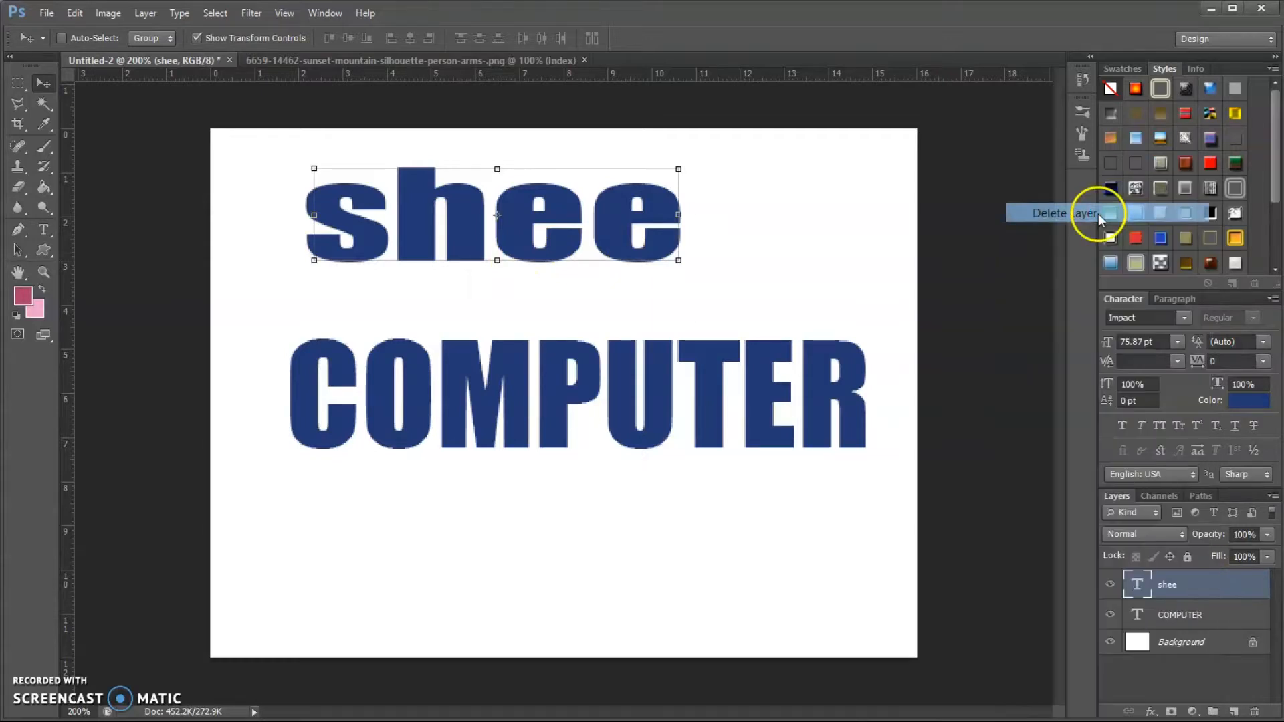
{"action": "left_click", "coordinate": [546, 288]}
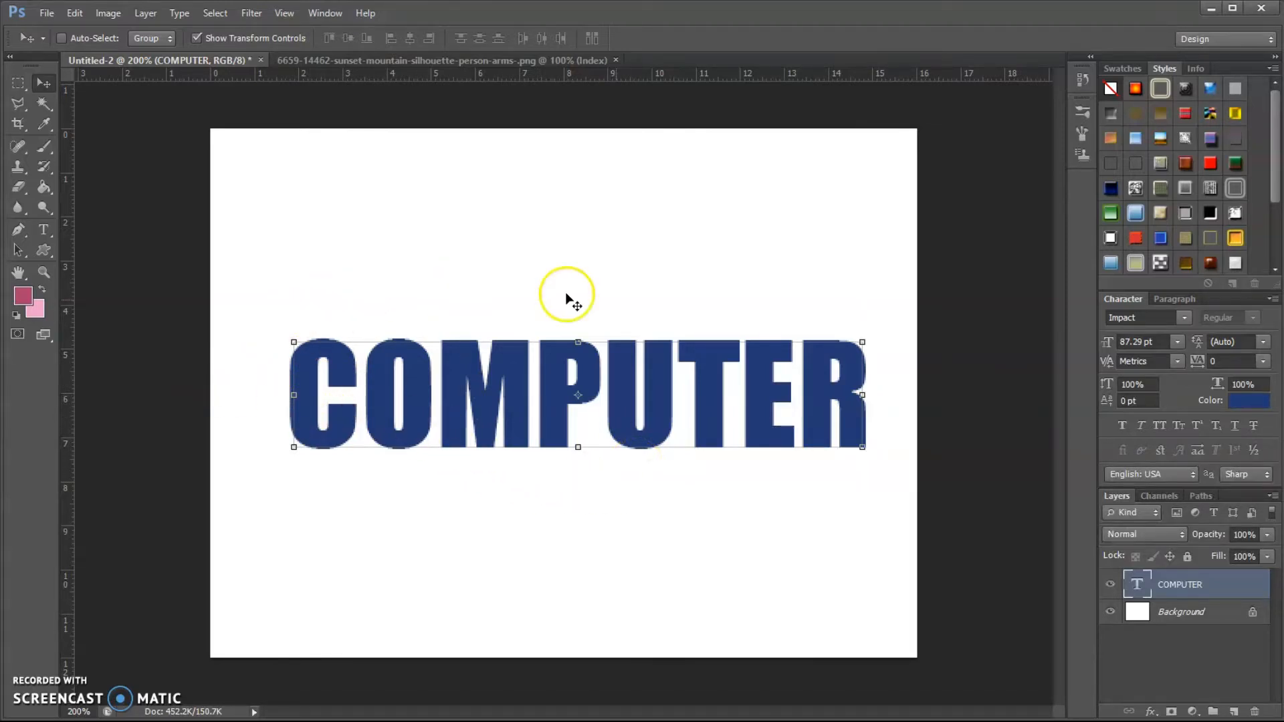
Convert the sunset mountain silhouette image to RGB Color mode.
{"action": "left_click", "coordinate": [360, 61]}
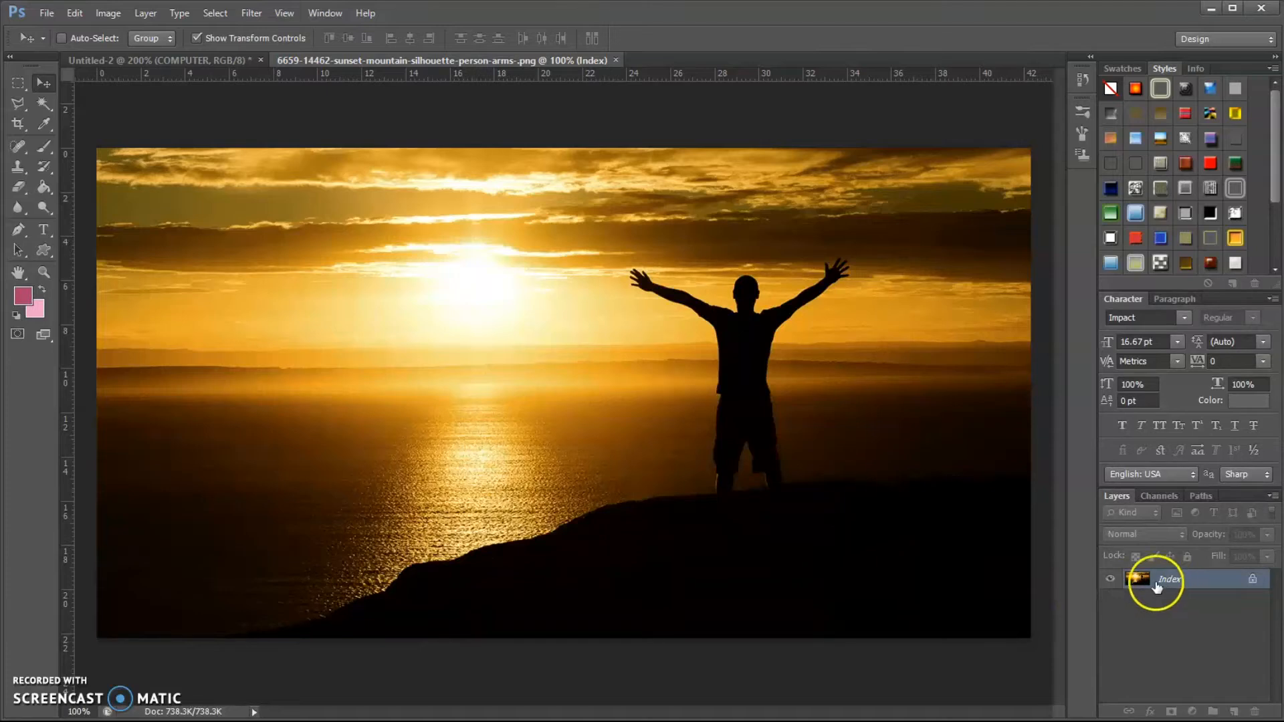
{"action": "left_click", "coordinate": [108, 16]}
{"action": "mouse_move", "coordinate": [150, 34]}
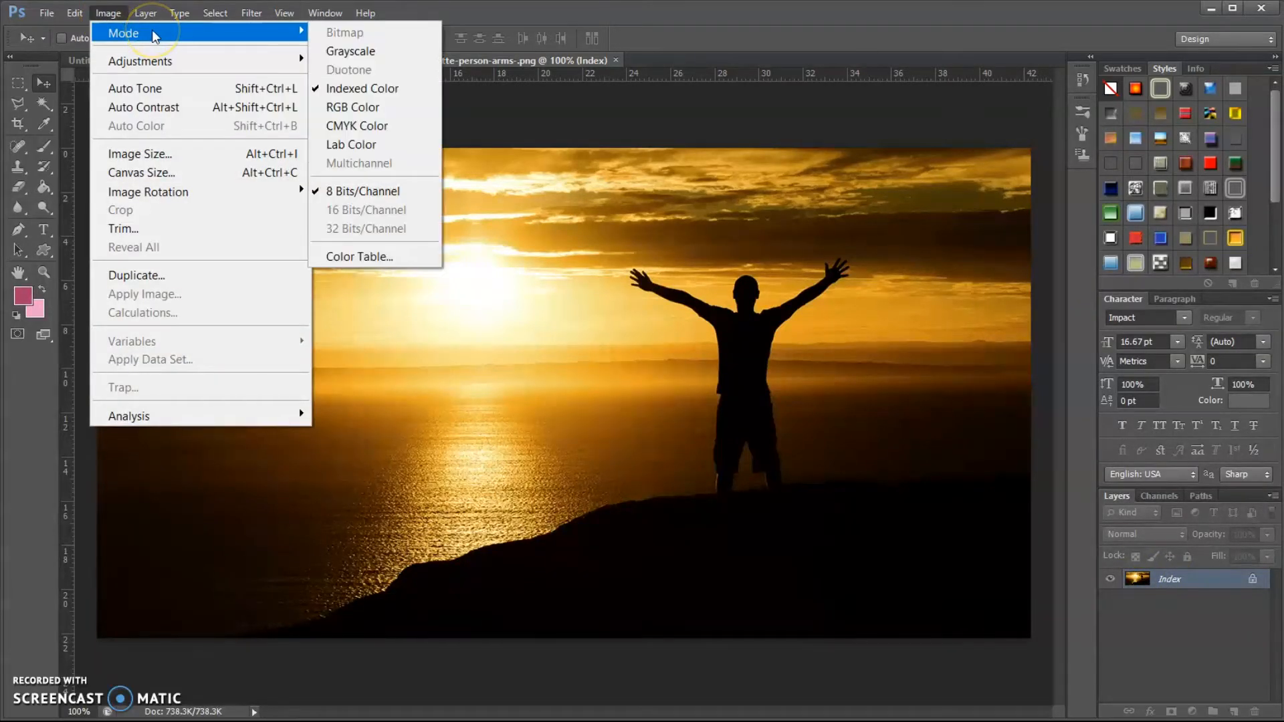
{"action": "left_click", "coordinate": [384, 107]}
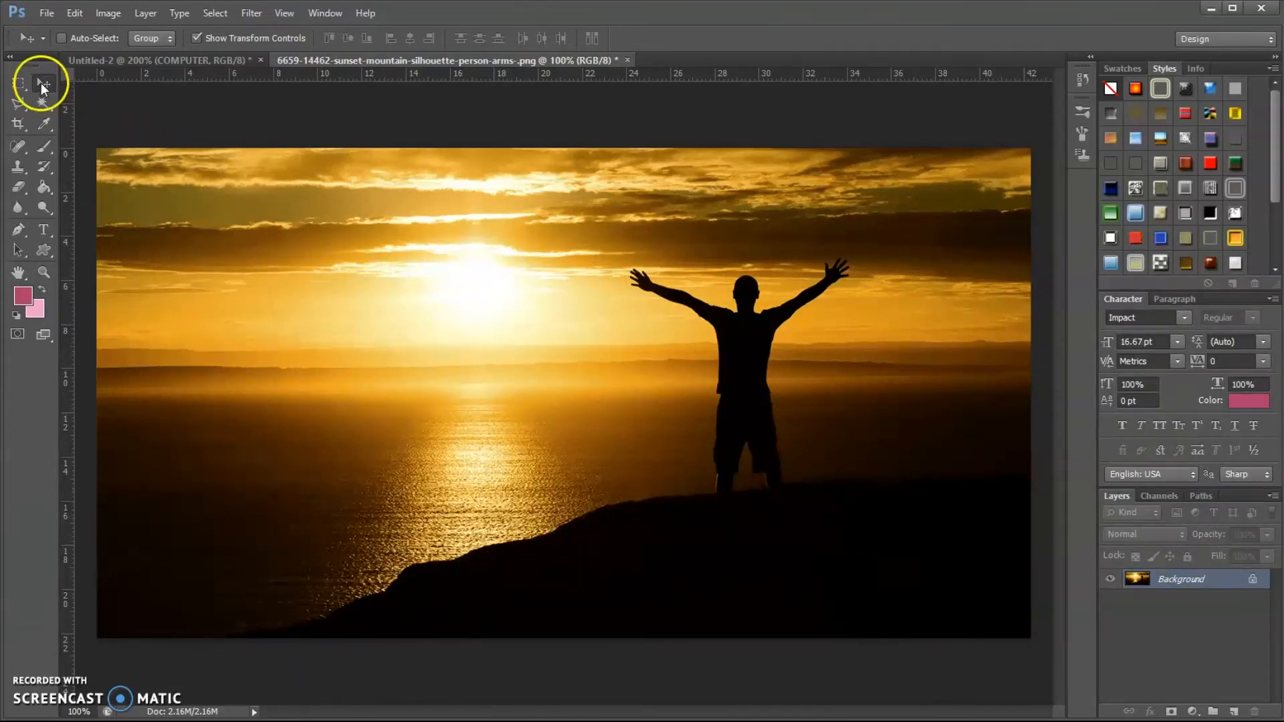
Copy the sunset image into the Untitled-2 document as a layer above COMPUTER, with its upper-left corner inside the canvas.
{"action": "left_click_drag", "start_coordinate": [327, 229], "coordinate": [409, 360]}
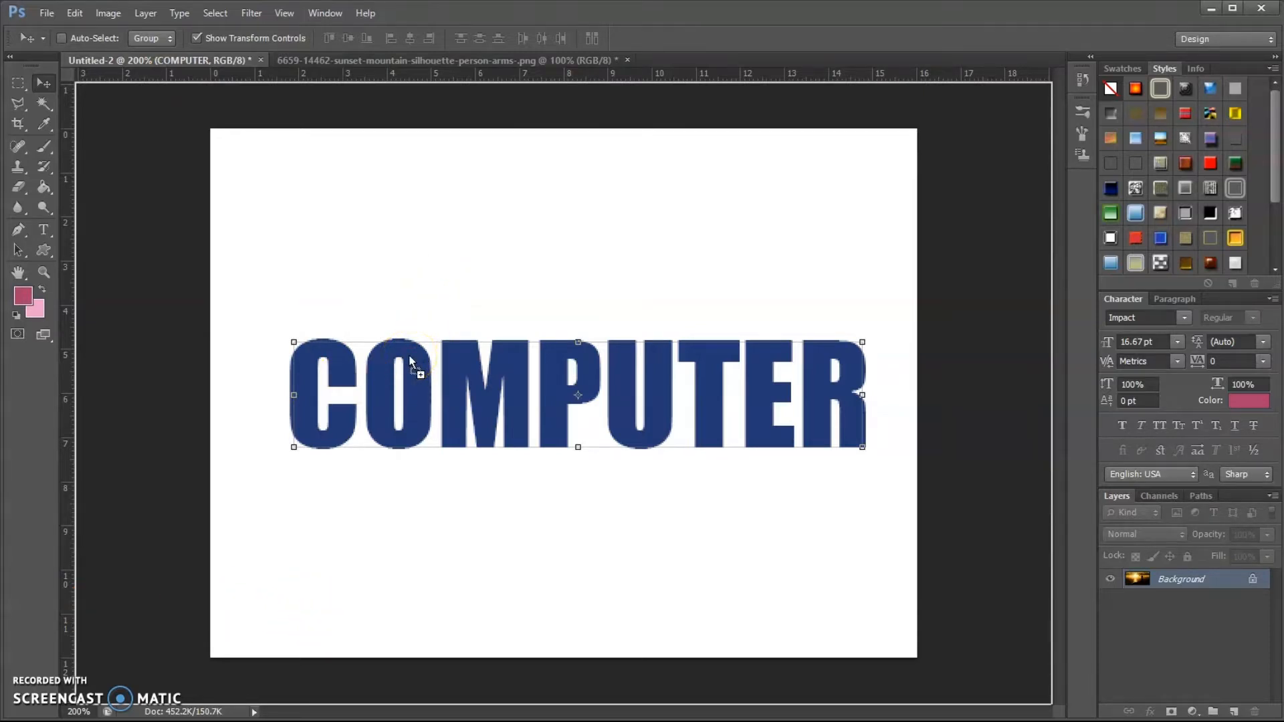
{"action": "left_click_drag", "start_coordinate": [410, 359], "coordinate": [408, 355]}
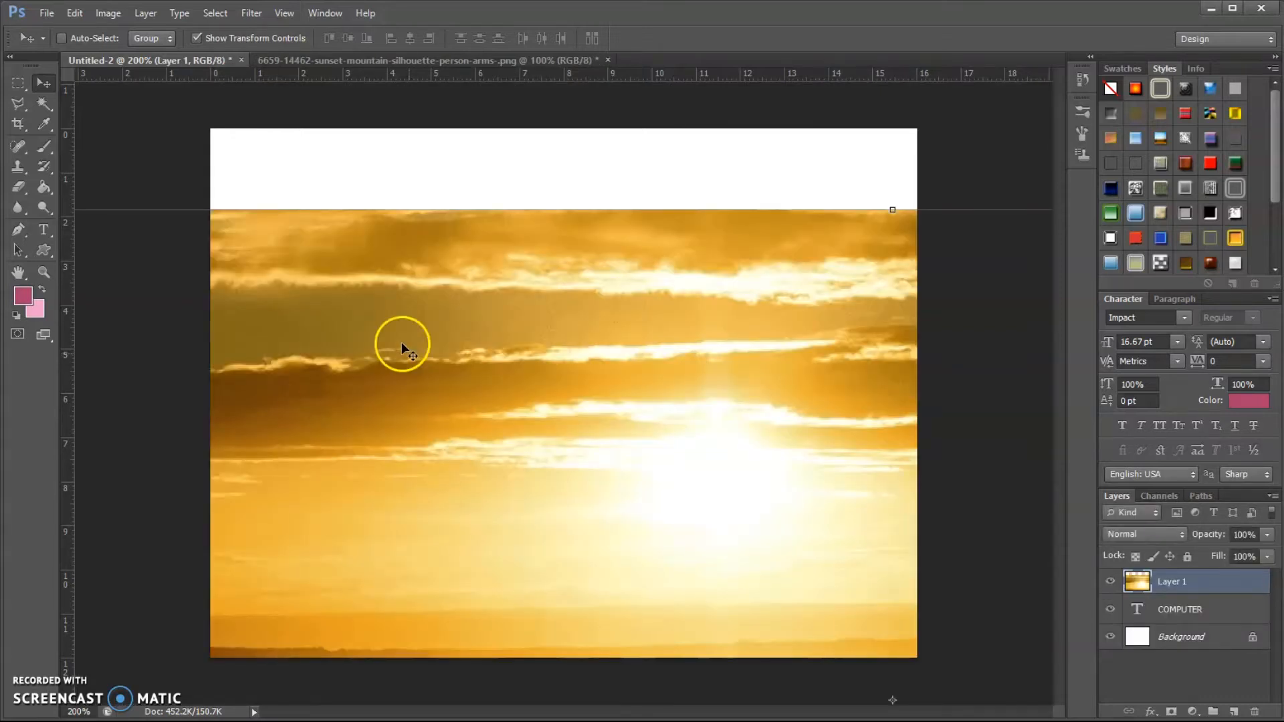
{"action": "left_click_drag", "start_coordinate": [330, 292], "coordinate": [601, 250]}
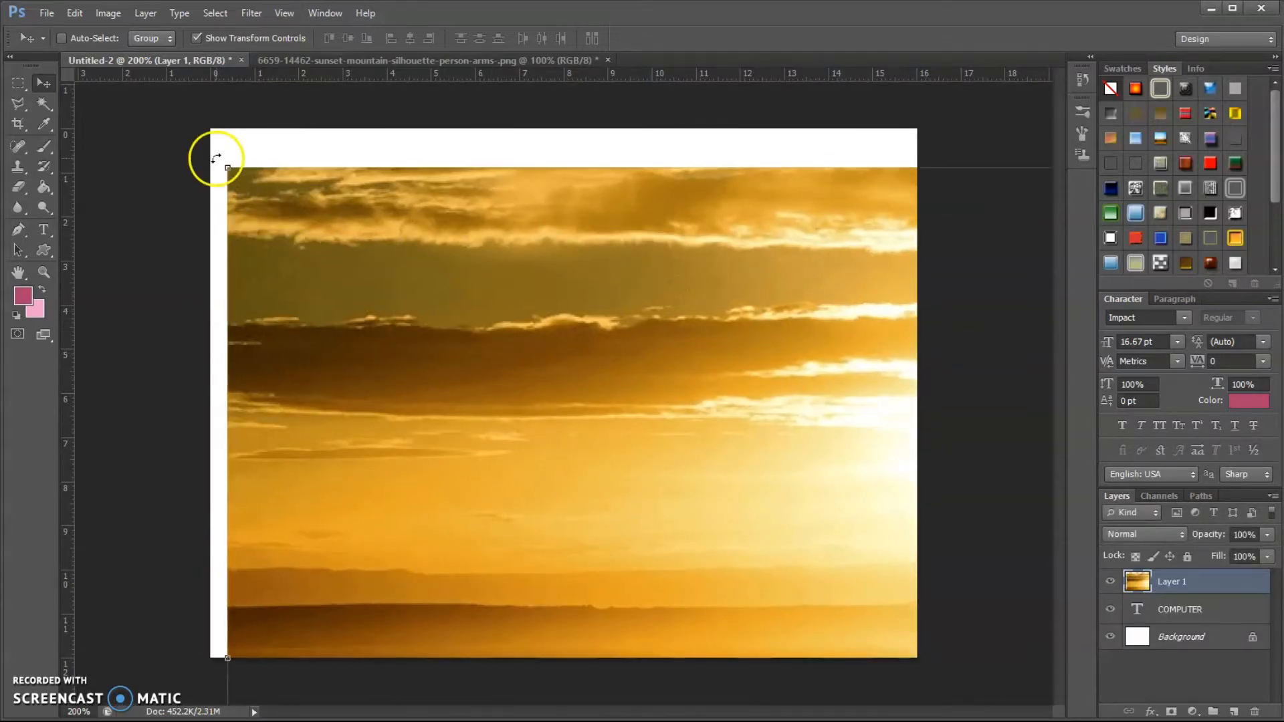
Scale the sunset layer to about 39% width and 35% height, placing it over the COMPUTER text.
{"action": "left_click_drag", "start_coordinate": [222, 165], "coordinate": [807, 526]}
{"action": "left_click_drag", "start_coordinate": [844, 569], "coordinate": [271, 313]}
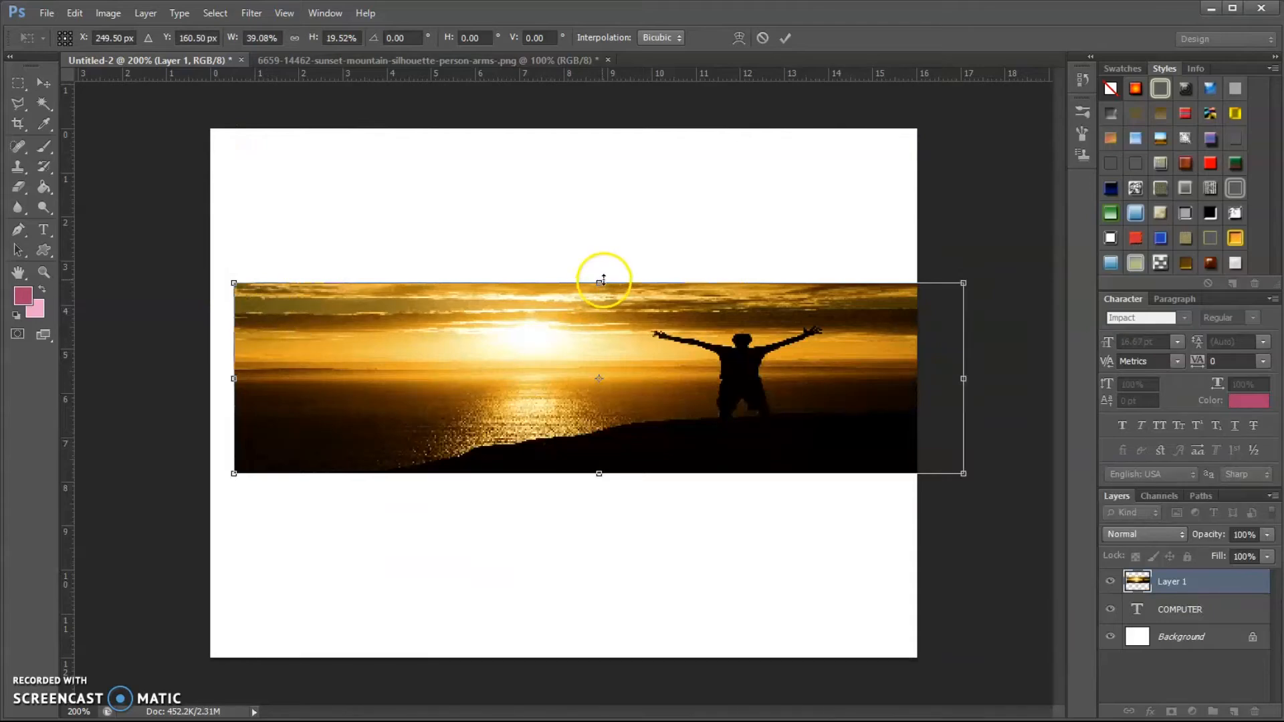
{"action": "left_click_drag", "start_coordinate": [599, 278], "coordinate": [603, 130]}
{"action": "left_click_drag", "start_coordinate": [620, 219], "coordinate": [619, 335]}
{"action": "left_click", "coordinate": [46, 83]}
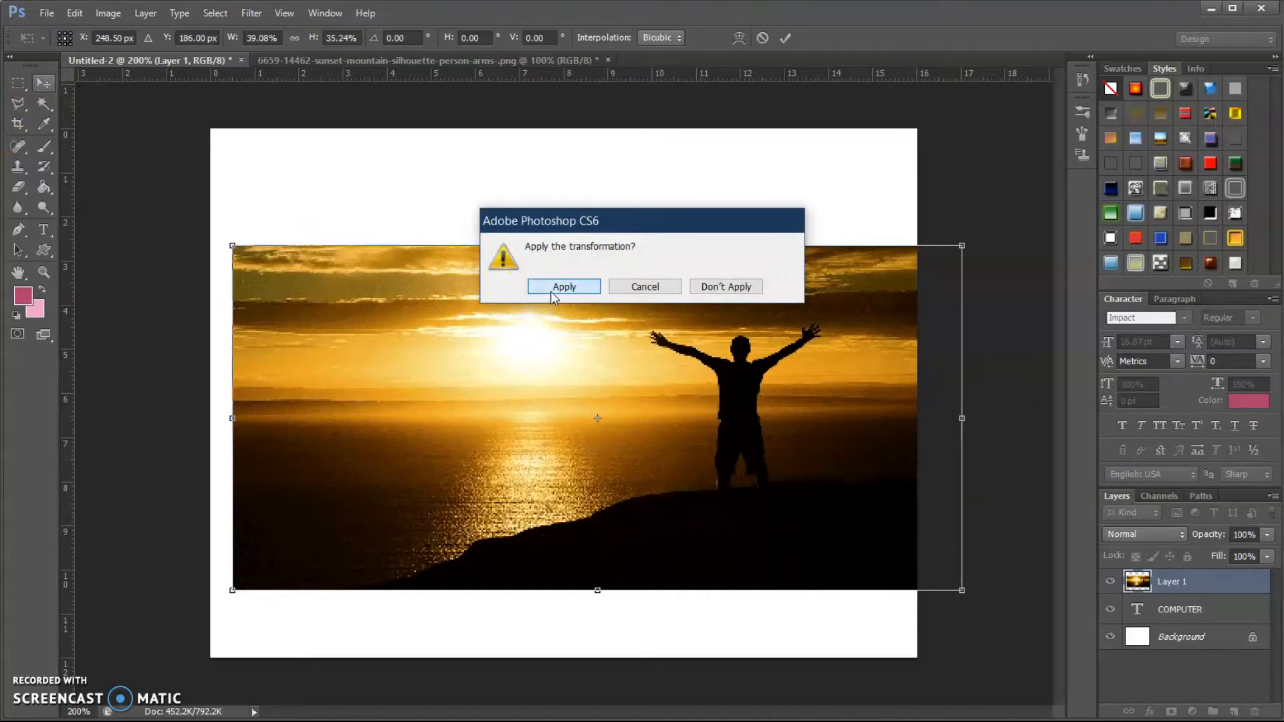
{"action": "left_click", "coordinate": [553, 293]}
Narrow the sunset layer to about 92% width from its right edge so it fits inside the canvas.
{"action": "left_click_drag", "start_coordinate": [963, 419], "coordinate": [905, 429]}
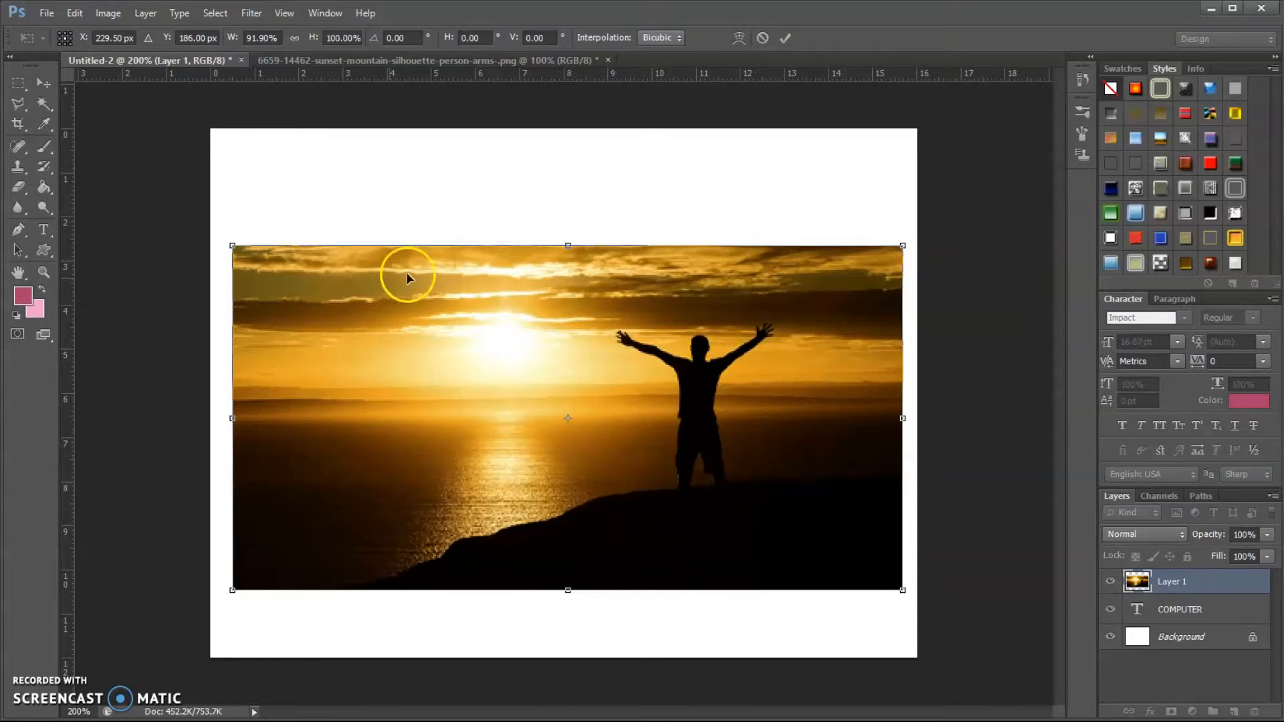
{"action": "left_click", "coordinate": [44, 83]}
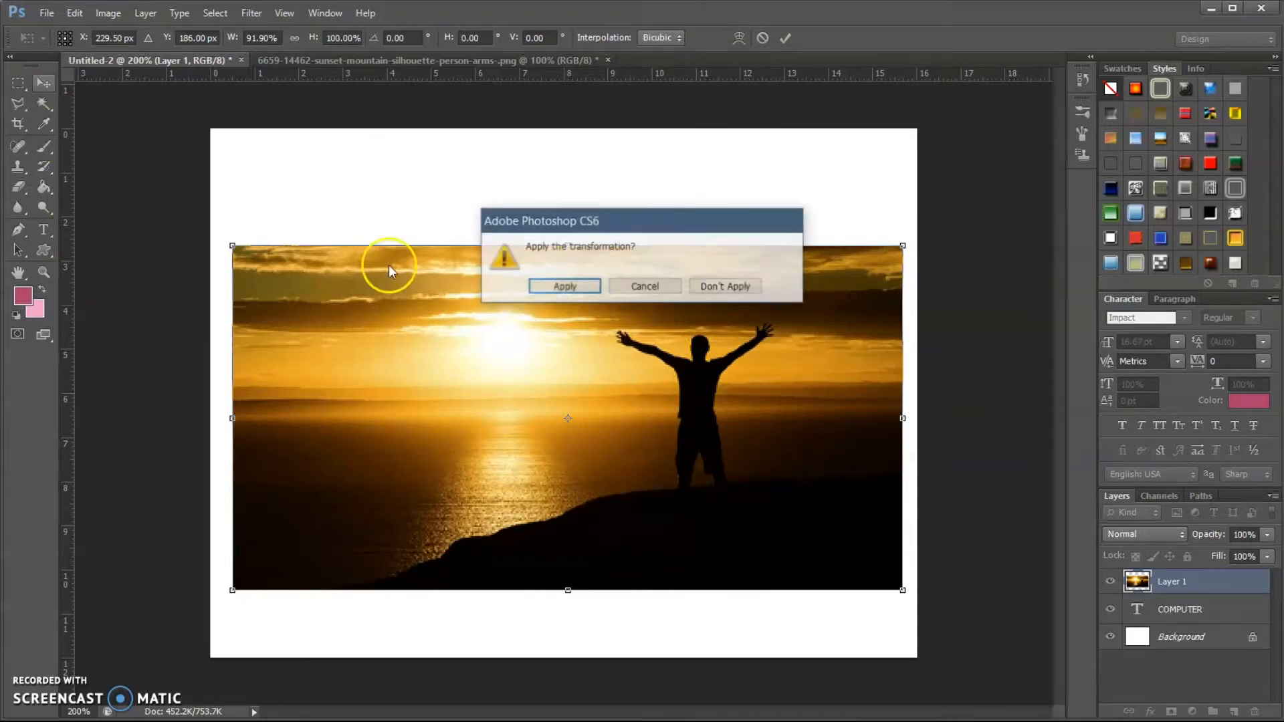
{"action": "left_click", "coordinate": [564, 287]}
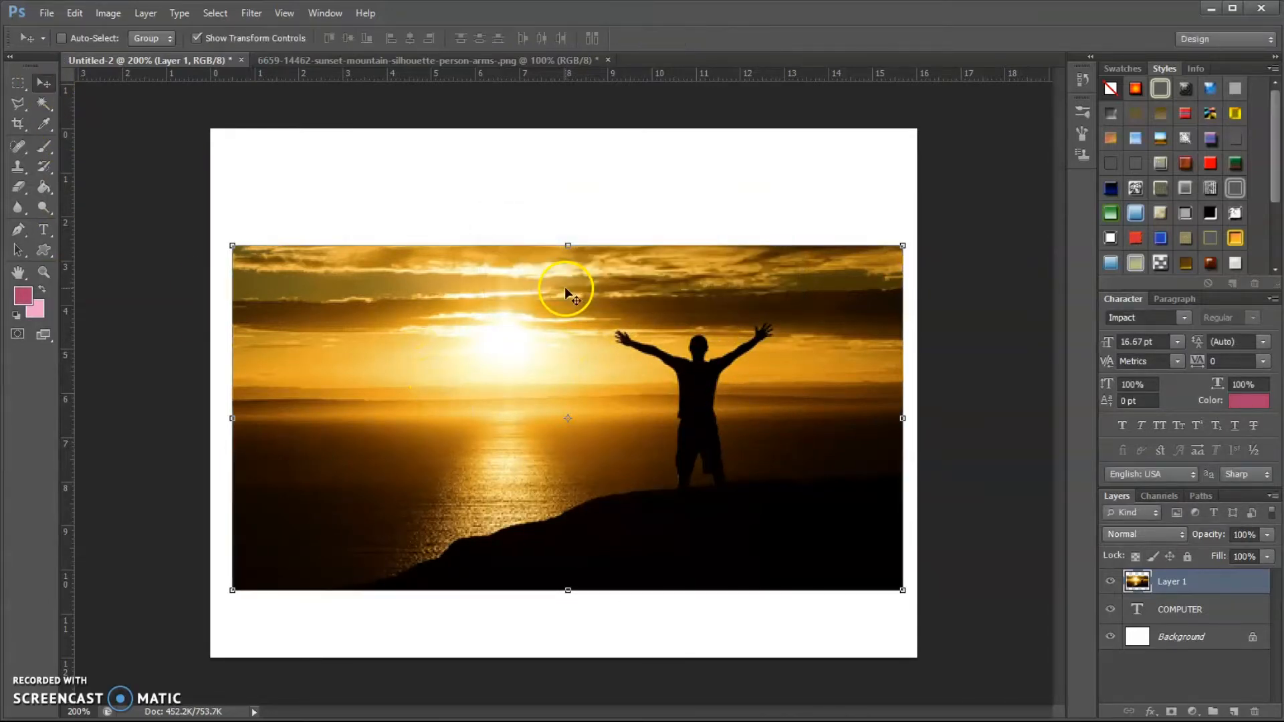
Clip the sunset layer to the COMPUTER text with a clipping mask.
{"action": "left_click", "coordinate": [1184, 583]}
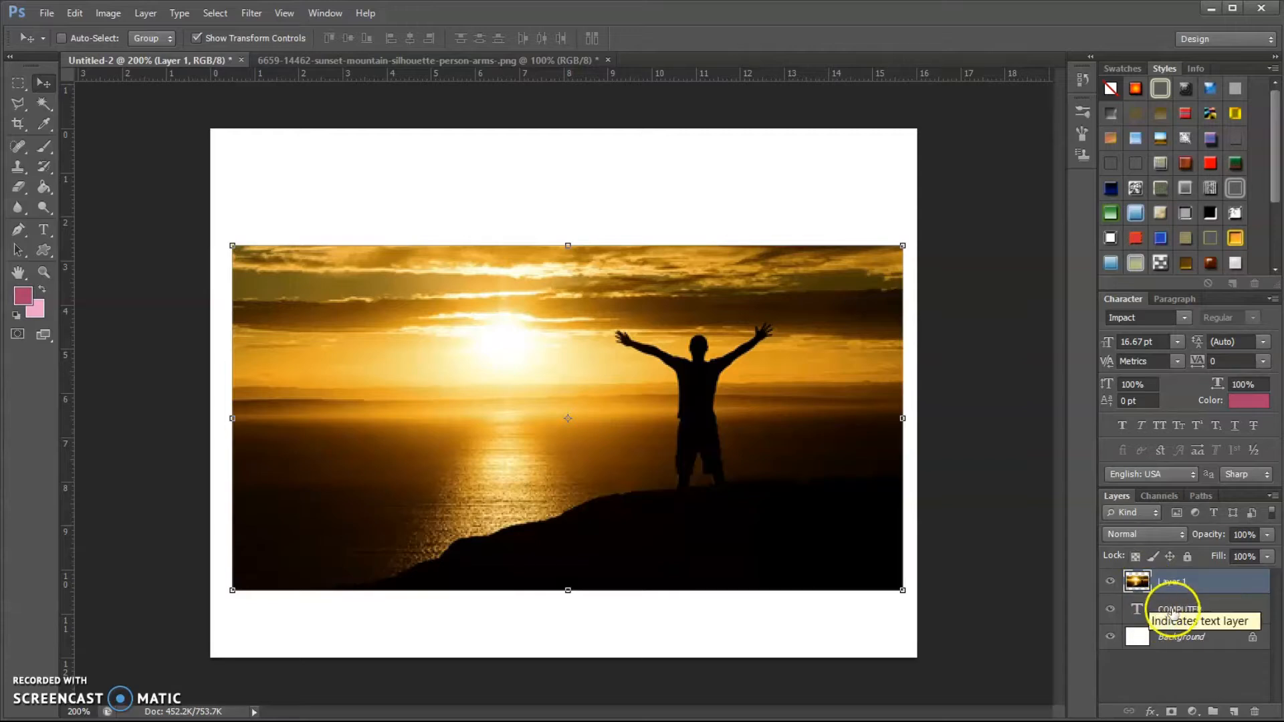
{"action": "right_click", "coordinate": [1211, 588]}
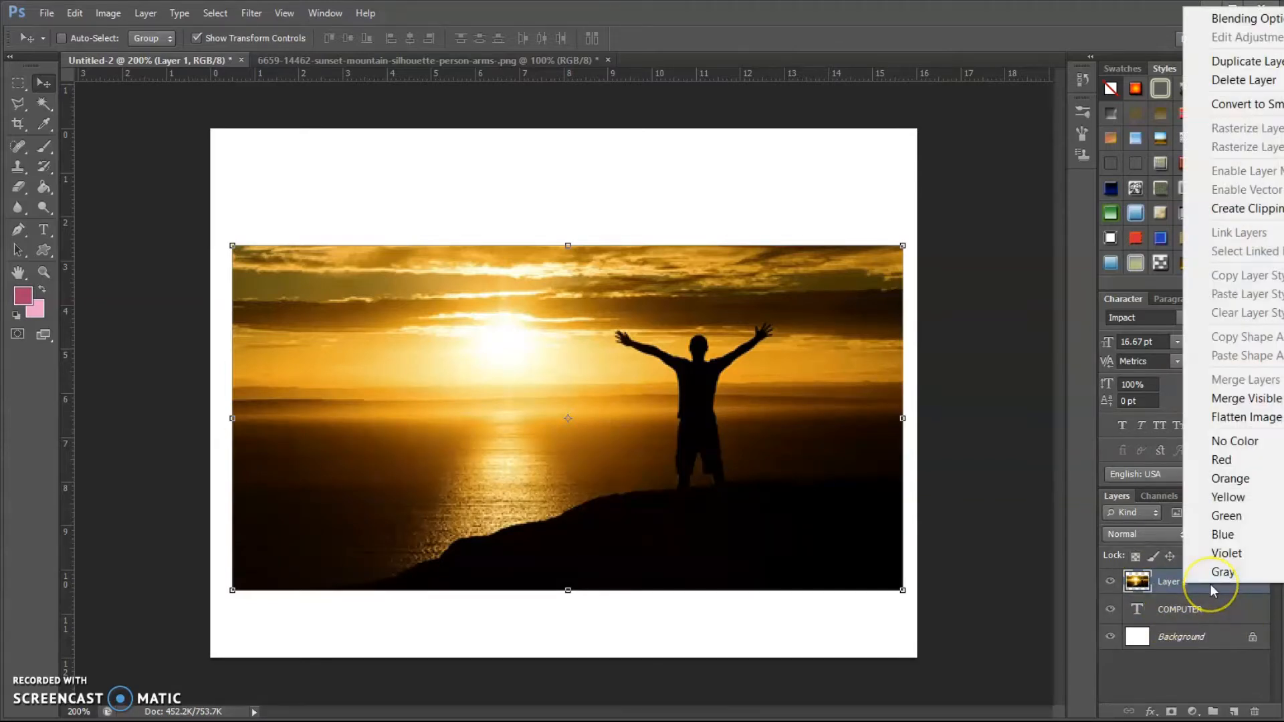
{"action": "left_click", "coordinate": [1234, 209]}
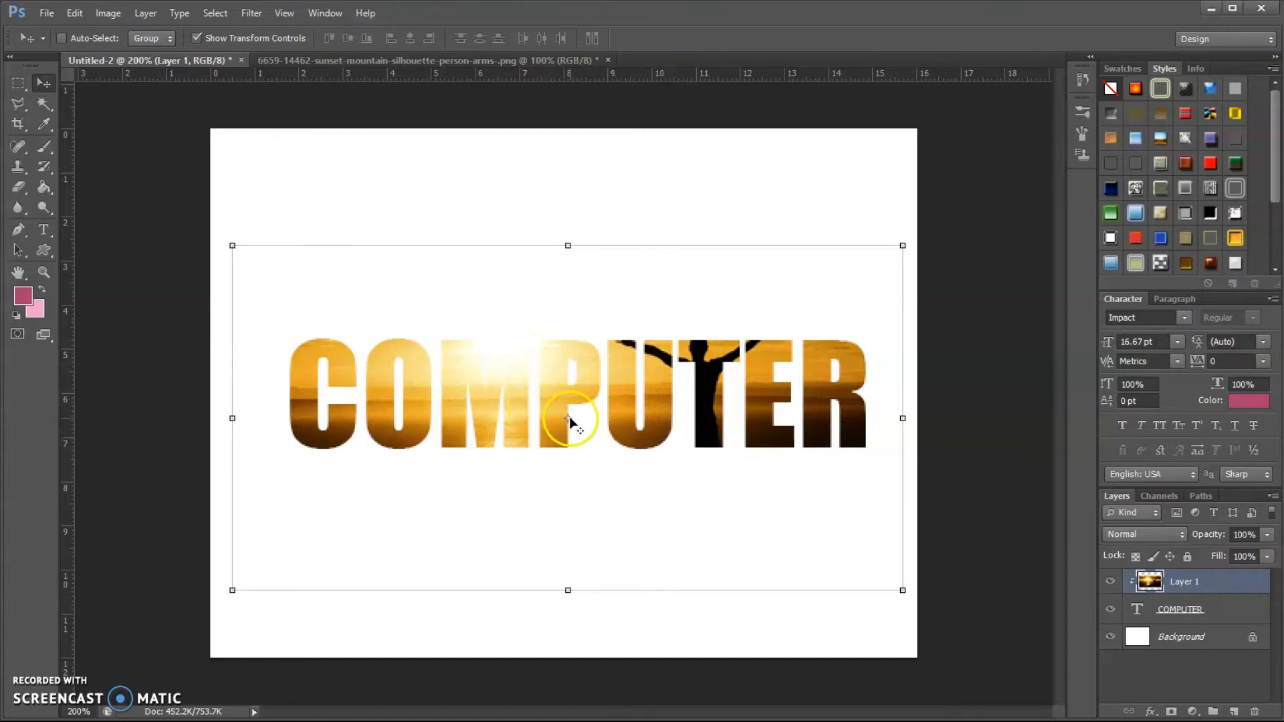
Reposition the clipped sunset so the silhouetted person sits over the letter U, and widen the layer to about 105%.
{"action": "left_click_drag", "start_coordinate": [562, 399], "coordinate": [635, 418]}
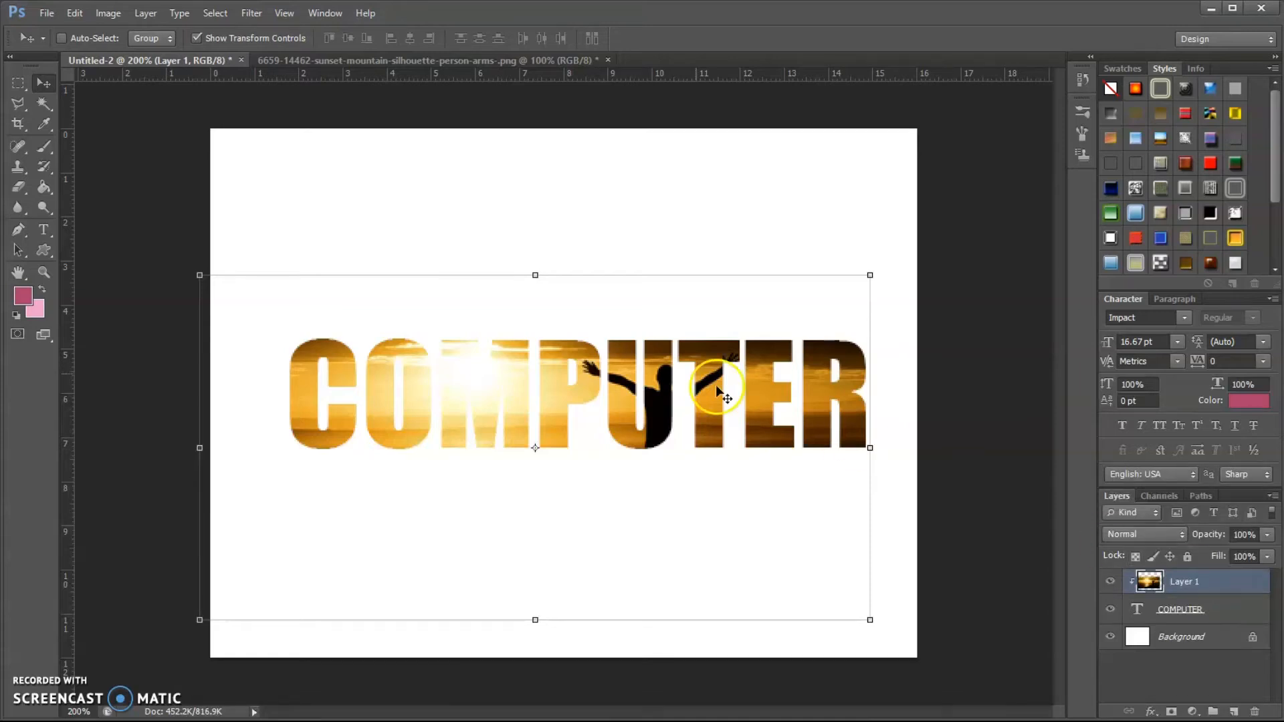
{"action": "left_click_drag", "start_coordinate": [673, 359], "coordinate": [639, 340]}
{"action": "left_click_drag", "start_coordinate": [851, 446], "coordinate": [884, 447]}
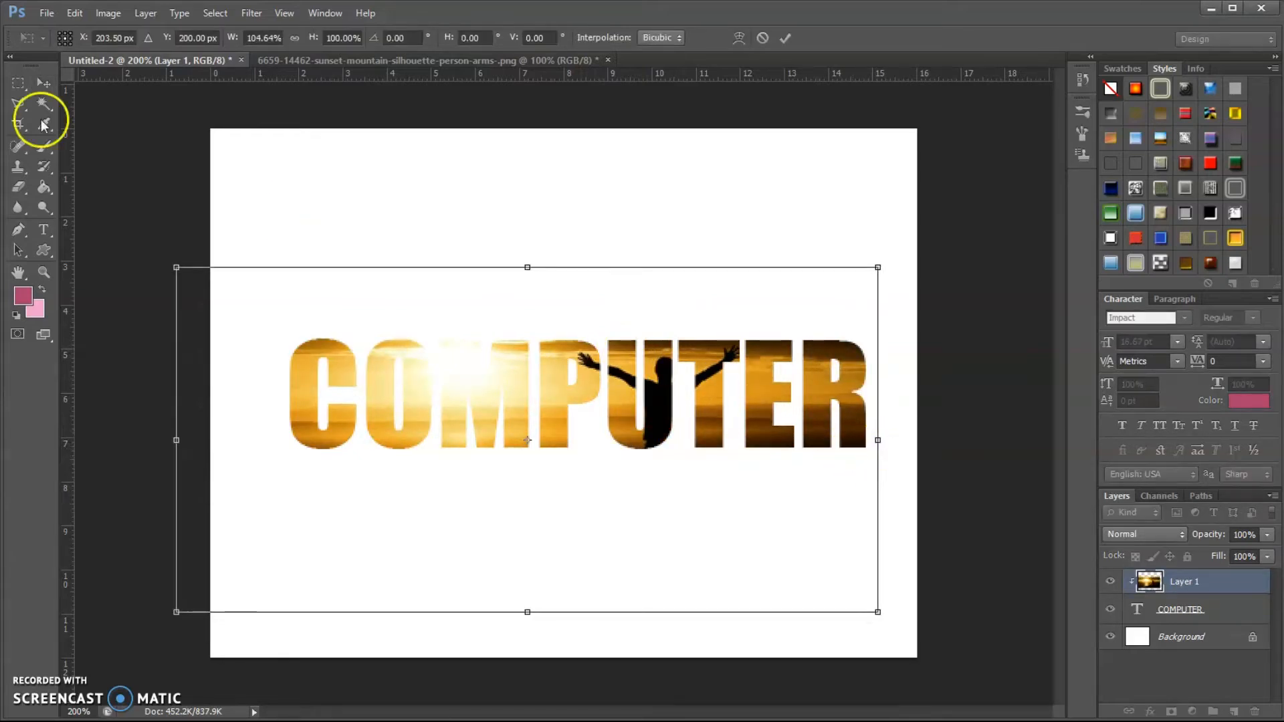
{"action": "left_click", "coordinate": [42, 82]}
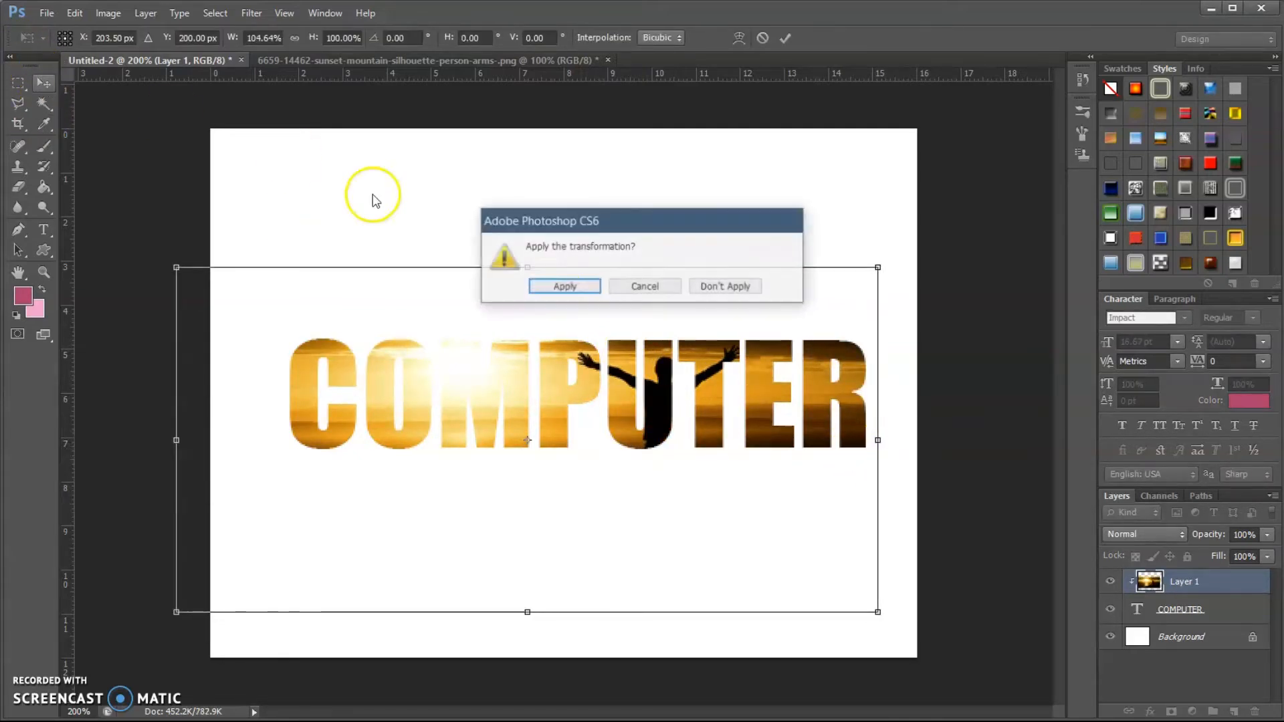
{"action": "left_click", "coordinate": [570, 294]}
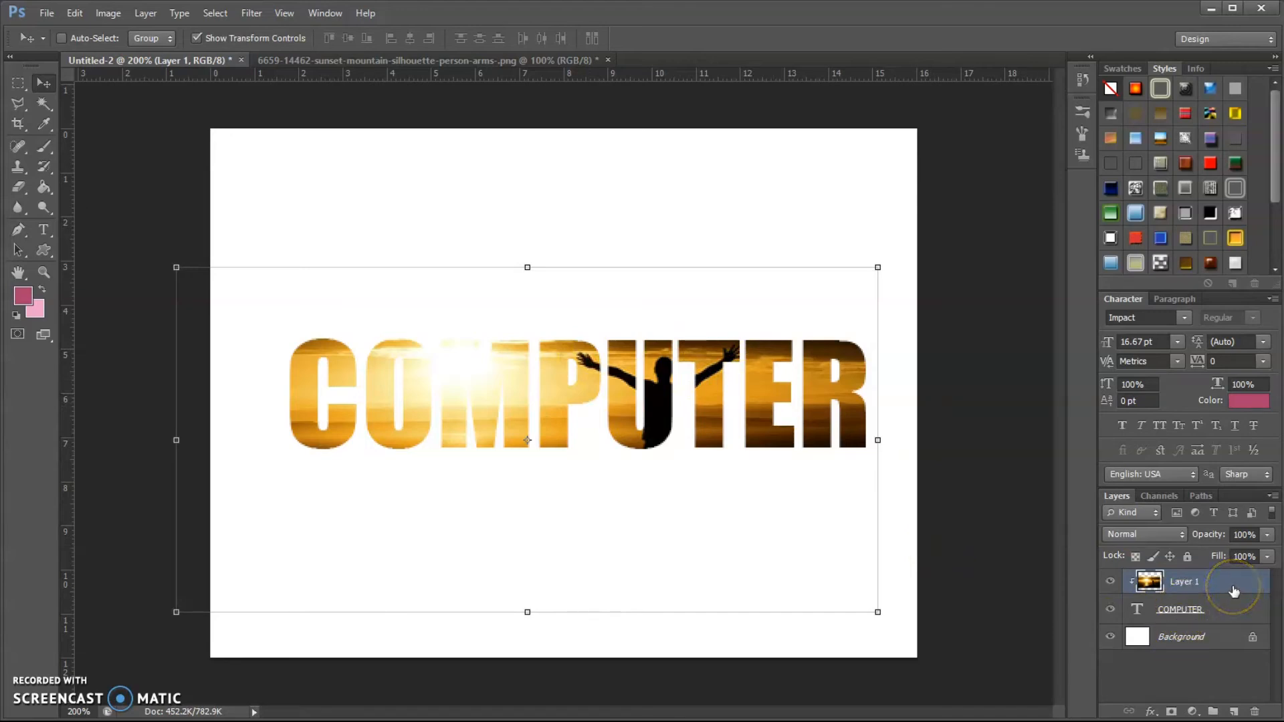
Add a drop shadow and a 3 px black outside stroke to the COMPUTER text layer.
{"action": "left_click", "coordinate": [1221, 617]}
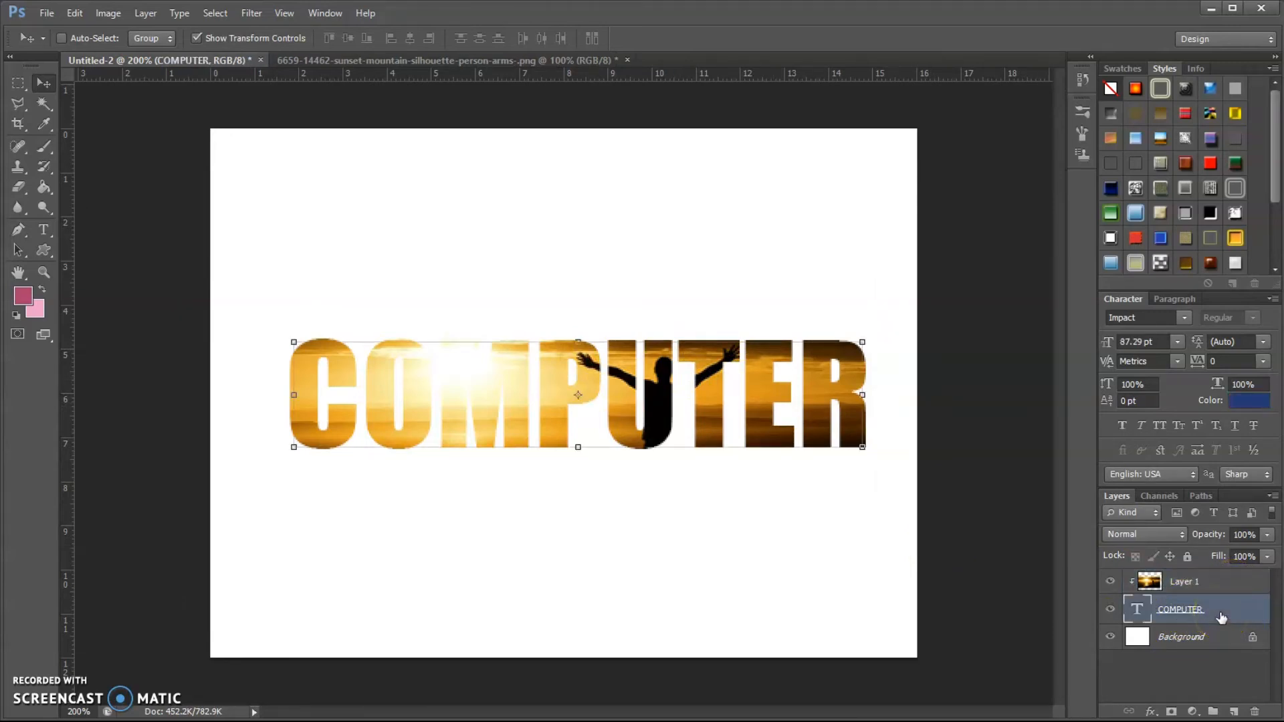
{"action": "left_click", "coordinate": [1219, 622]}
{"action": "double_click", "coordinate": [1226, 618]}
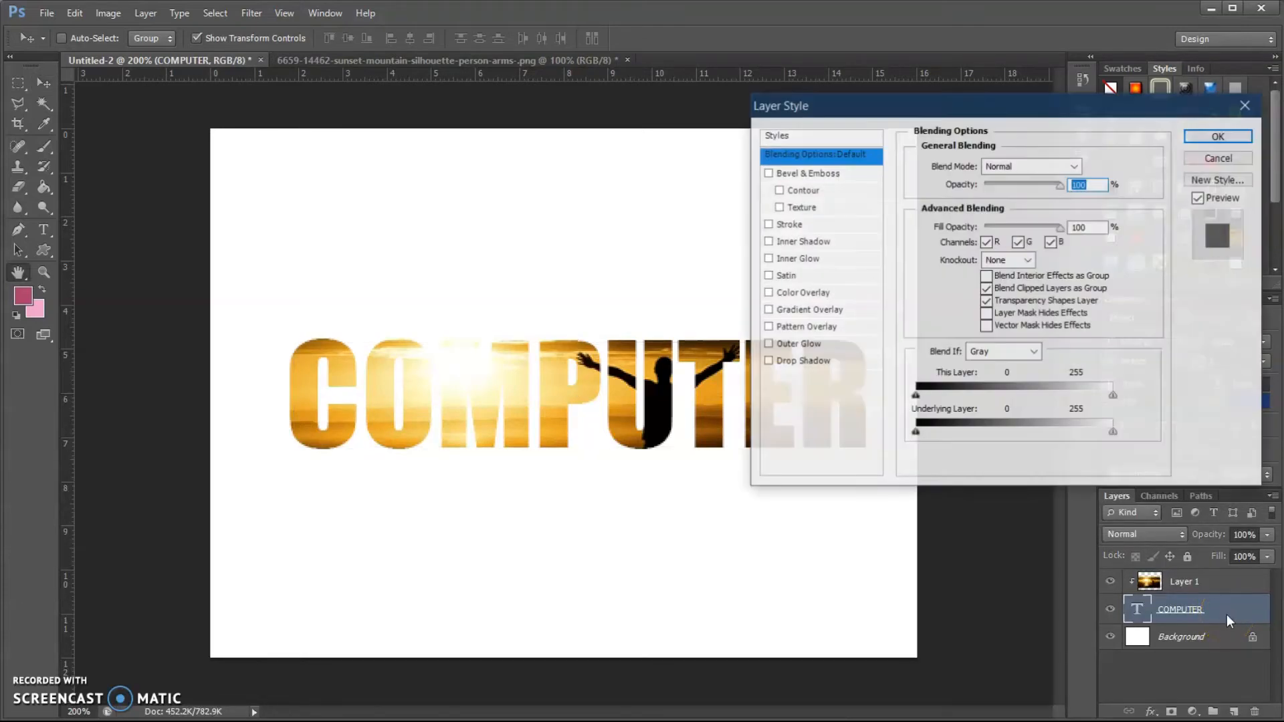
{"action": "left_click", "coordinate": [813, 370]}
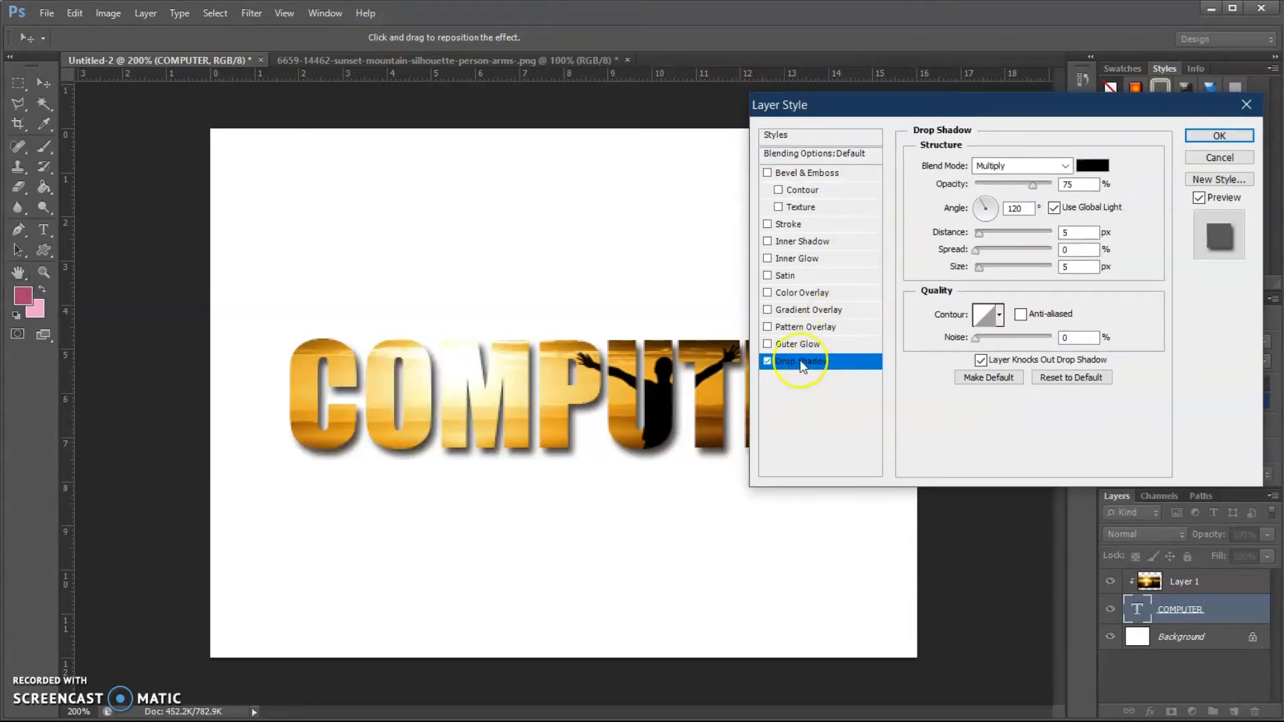
{"action": "left_click", "coordinate": [795, 230]}
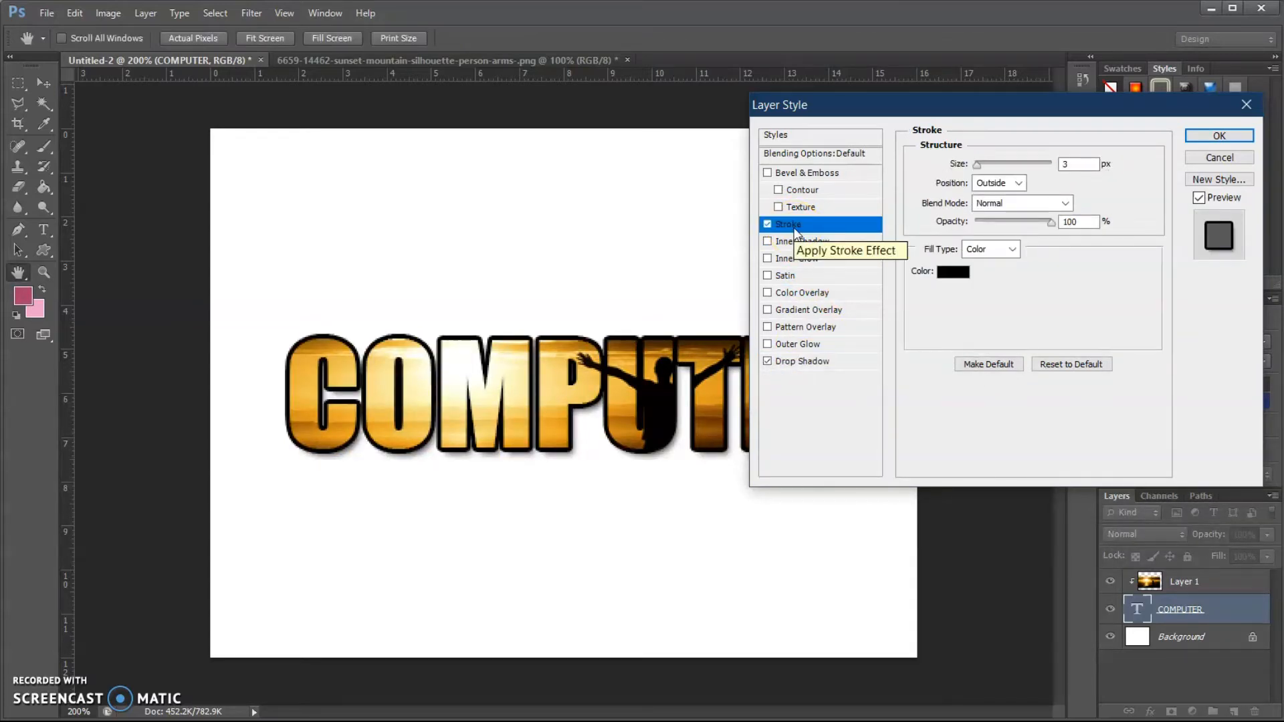
Set the COMPUTER drop shadow to 8 px distance, 12% spread and 8 px size, and apply the layer style.
{"action": "left_click", "coordinate": [815, 366]}
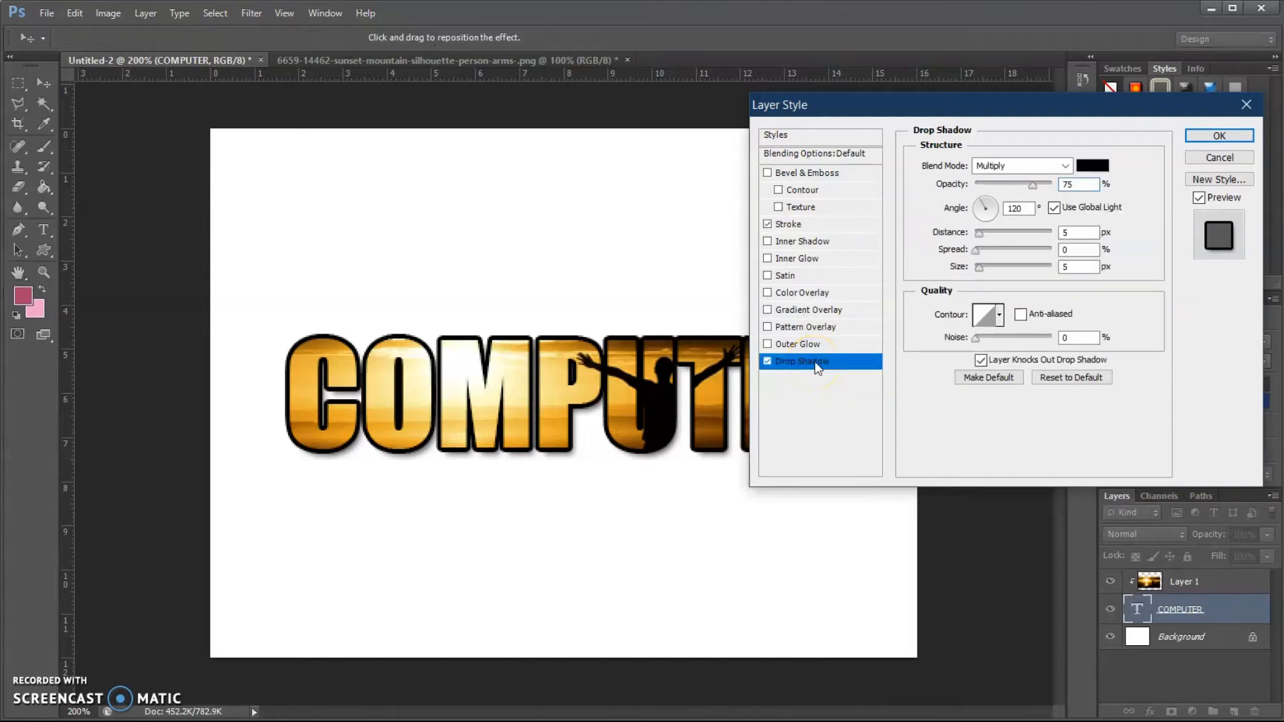
{"action": "left_click_drag", "start_coordinate": [979, 271], "coordinate": [981, 236]}
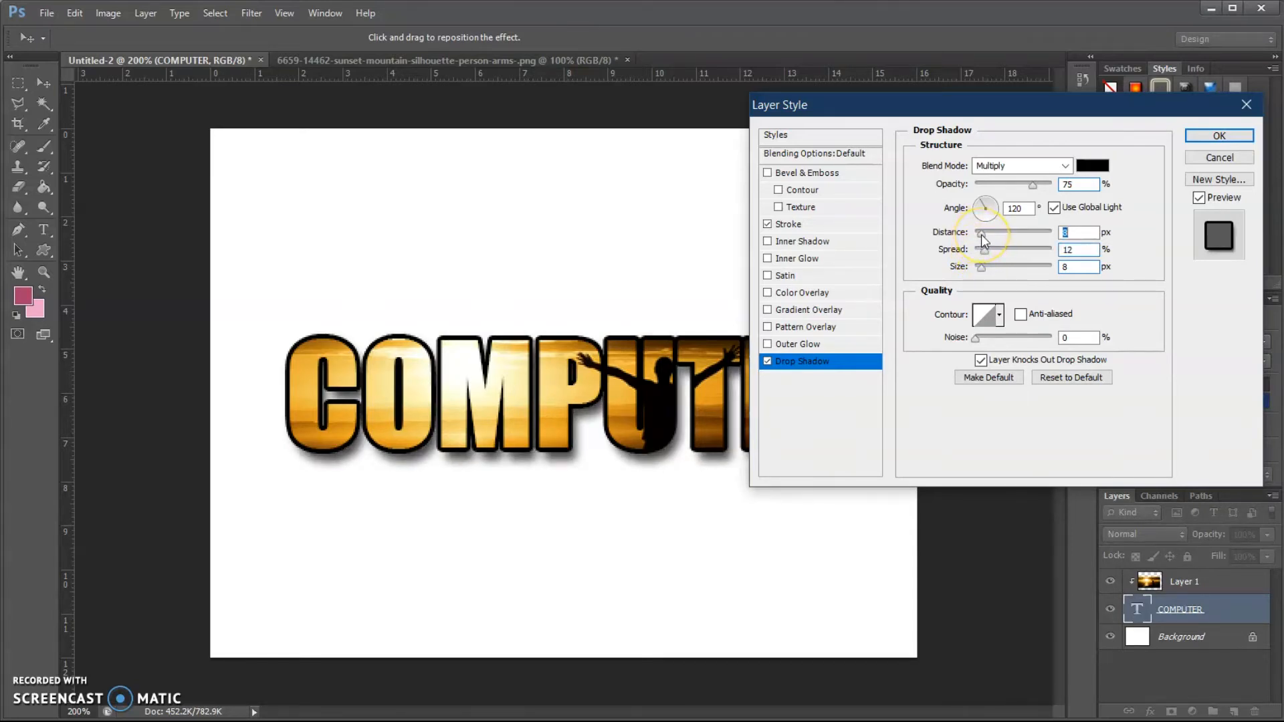
{"action": "type", "text": "8"}
{"action": "left_click", "coordinate": [1232, 136]}
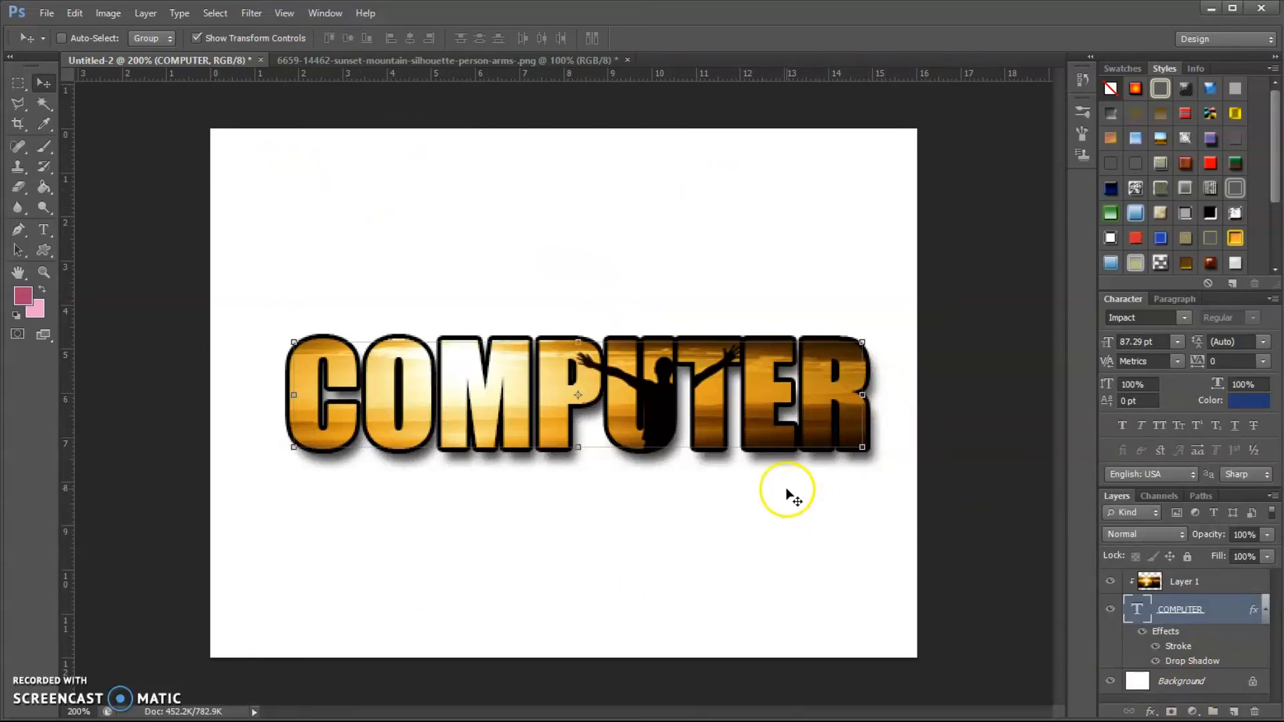
Hide the white Background layer.
{"action": "left_click", "coordinate": [1173, 683]}
{"action": "left_click", "coordinate": [1110, 682]}
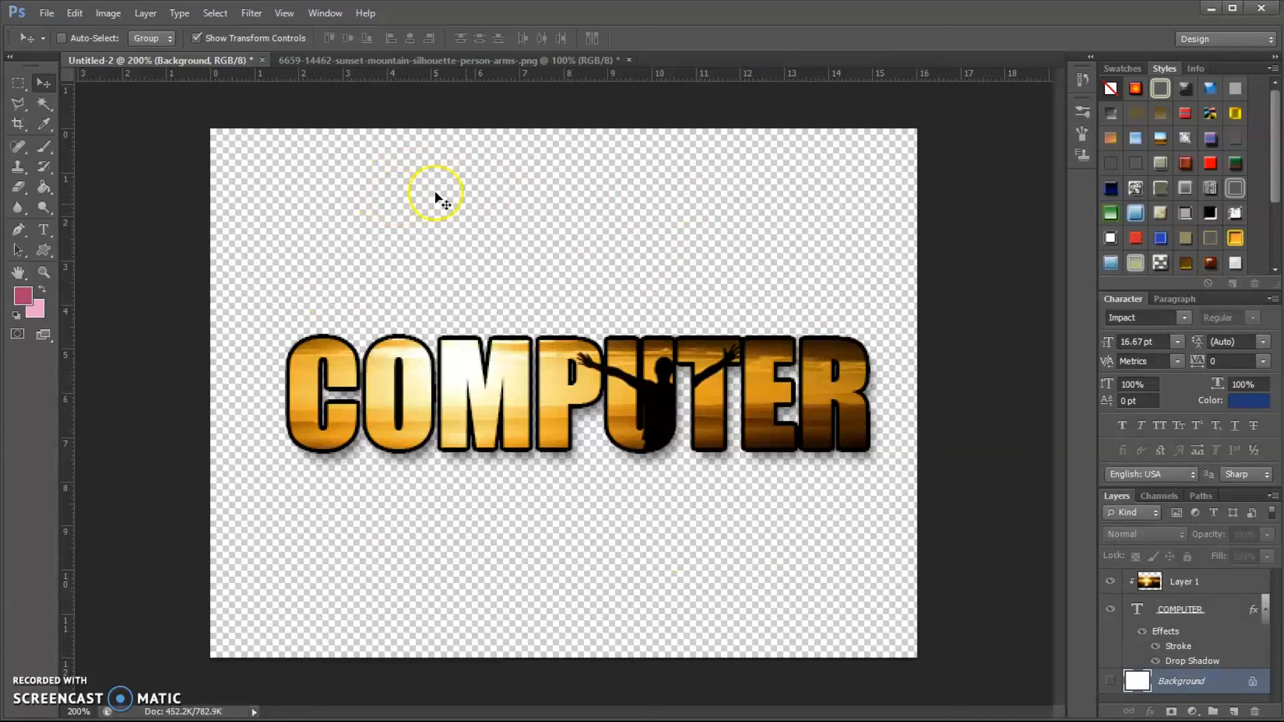
Save a copy of the image to the Desktop as computer in PNG format, accepting the PNG options.
{"action": "left_click", "coordinate": [49, 14]}
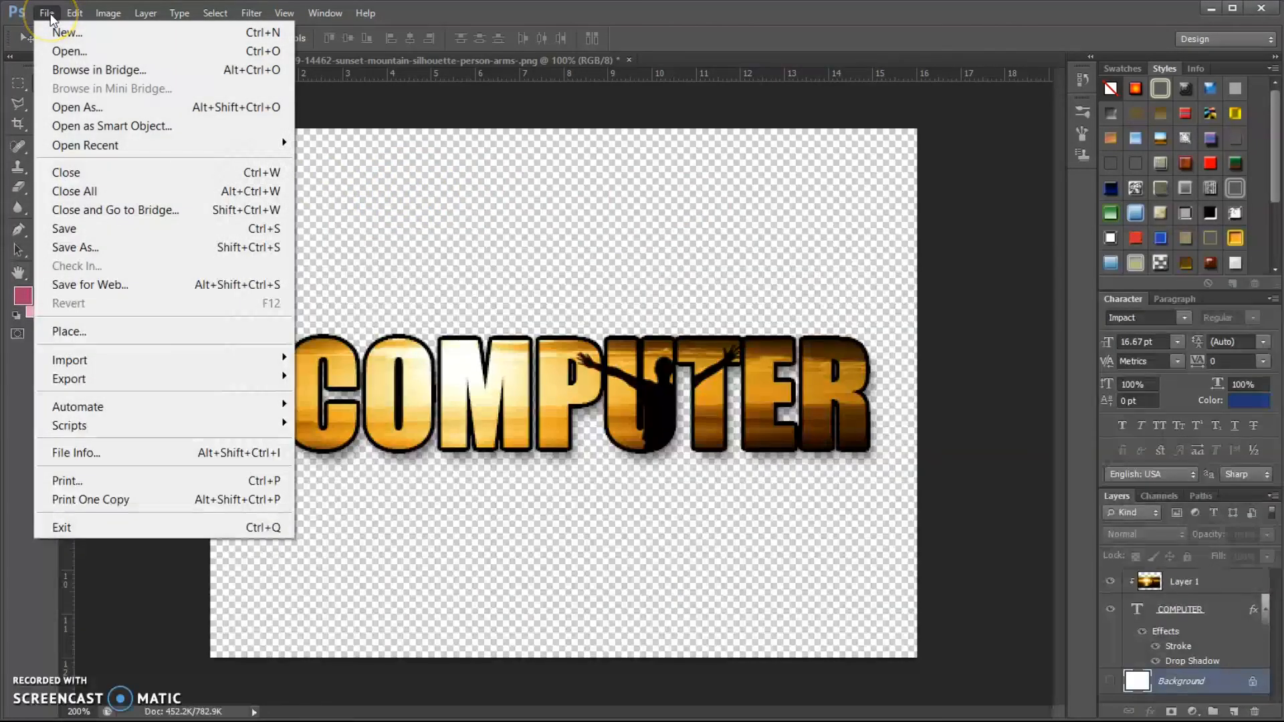
{"action": "left_click", "coordinate": [112, 247]}
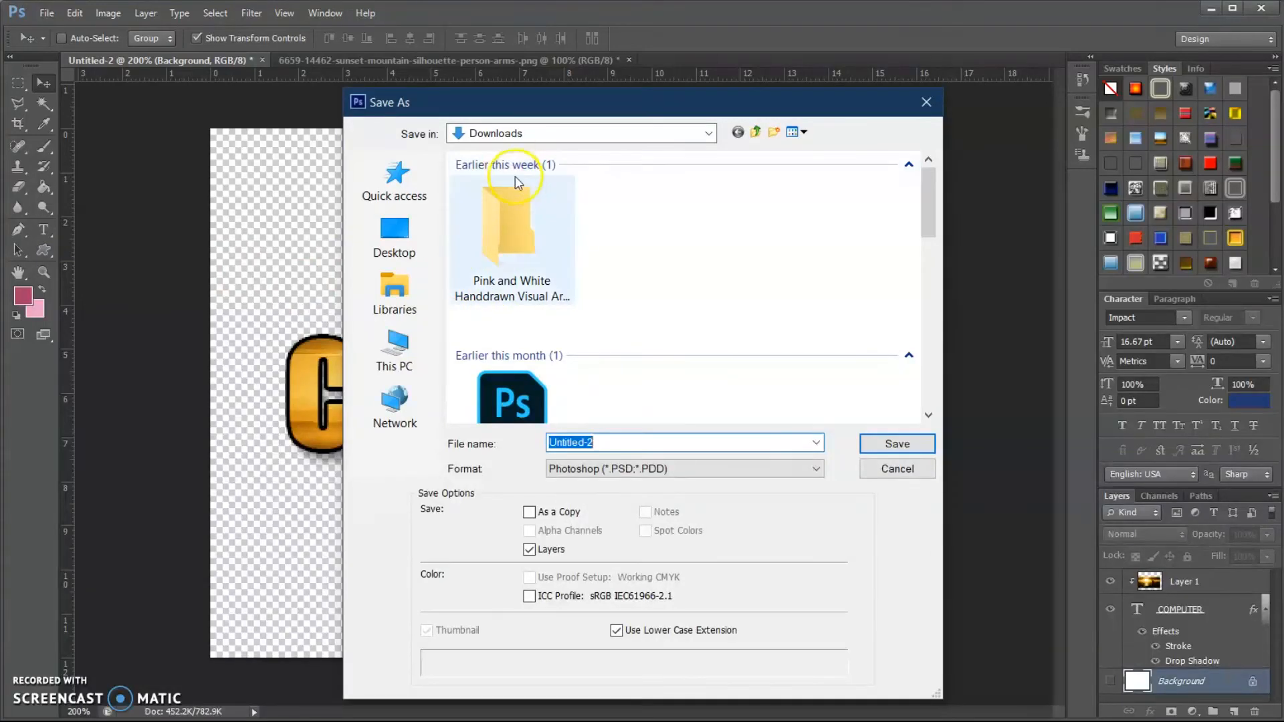
{"action": "left_click", "coordinate": [394, 244]}
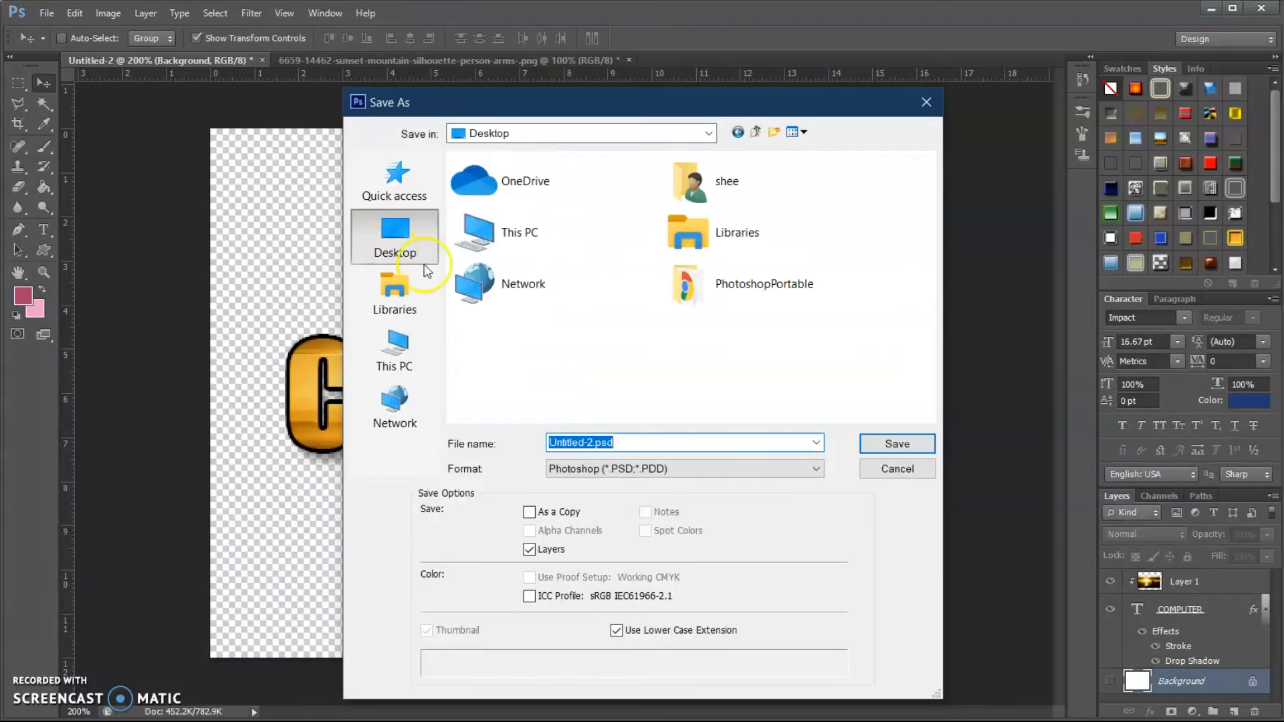
{"action": "type", "text": "computer"}
{"action": "left_click", "coordinate": [613, 469]}
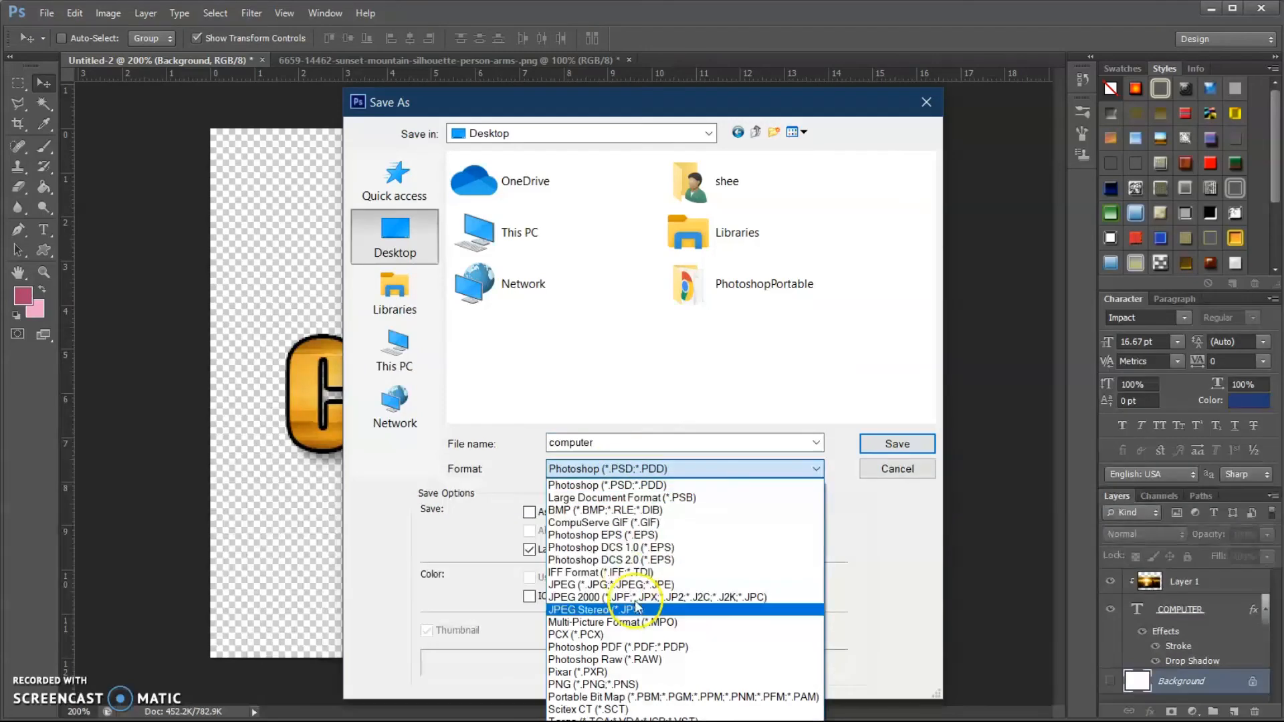
{"action": "left_click", "coordinate": [636, 684]}
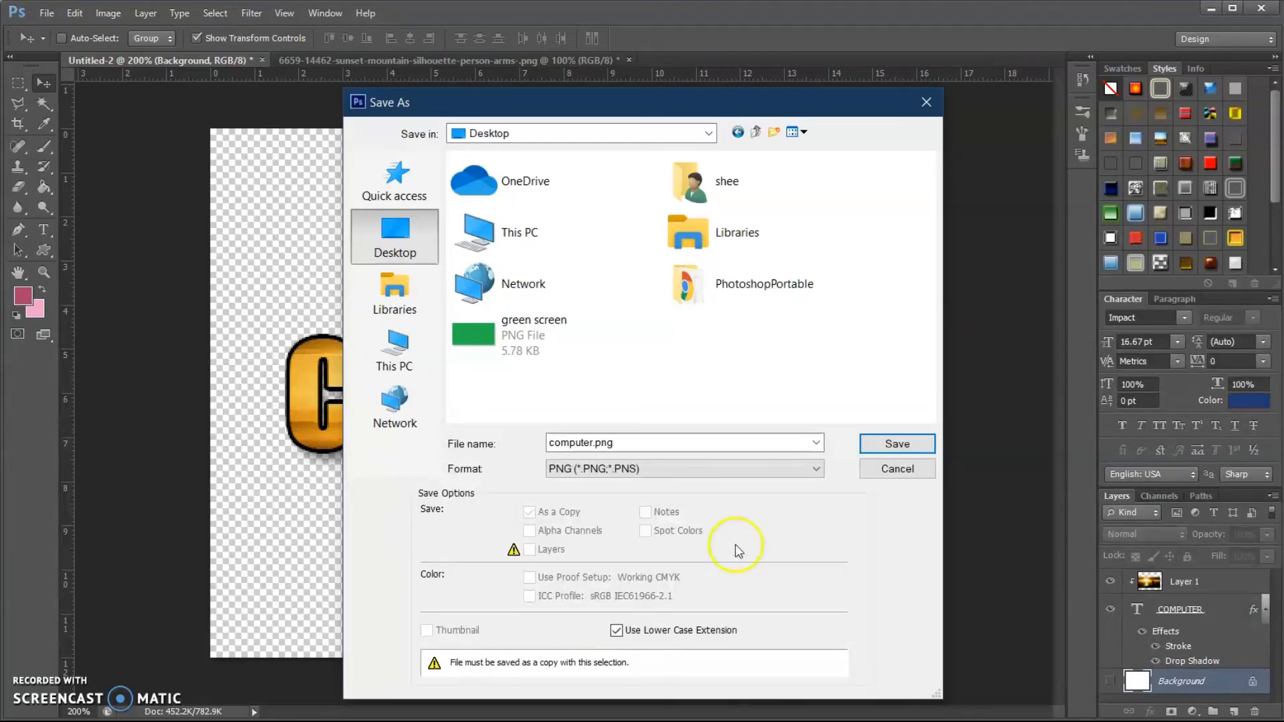
{"action": "left_click", "coordinate": [888, 445]}
{"action": "left_click", "coordinate": [697, 235]}
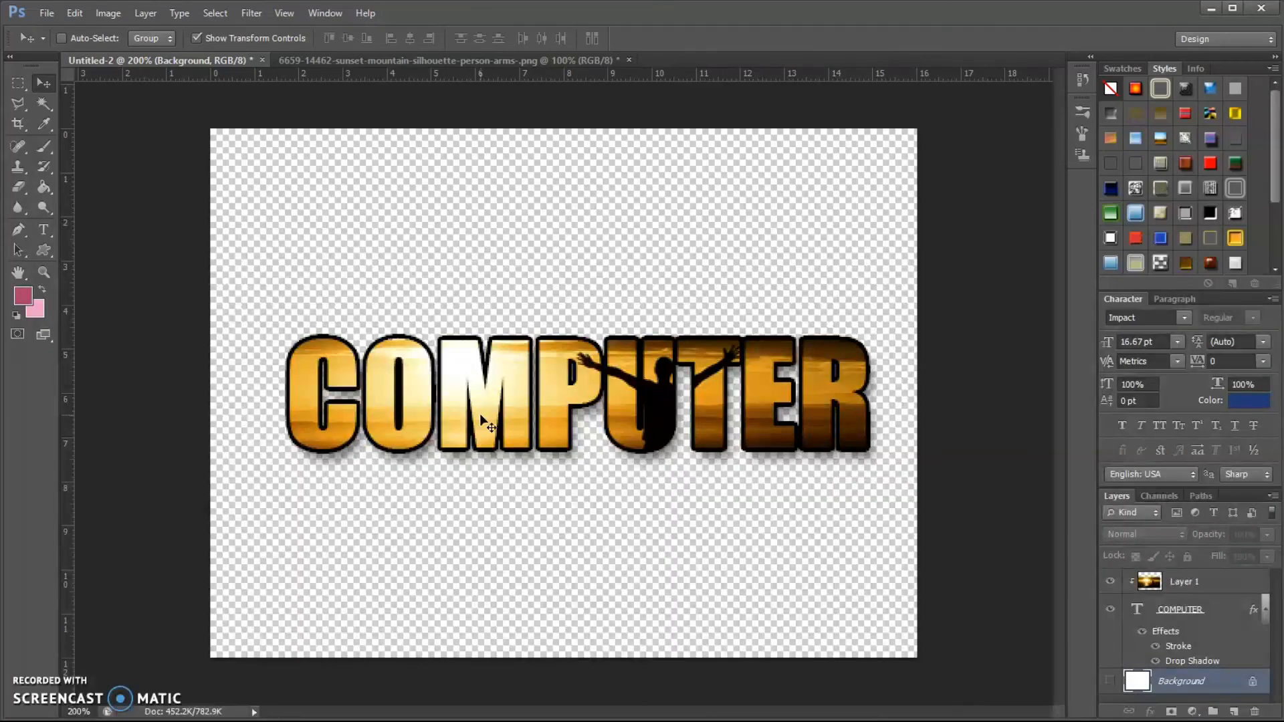
{"action": "left_click", "coordinate": [444, 406]}
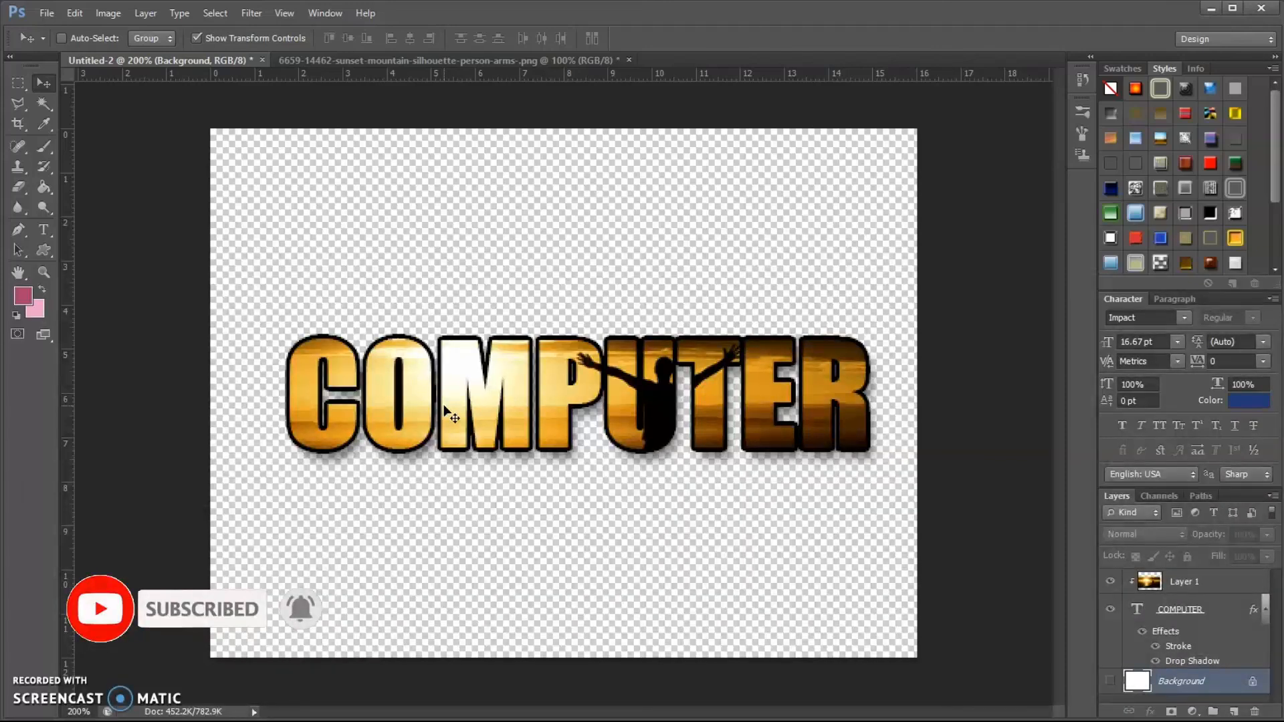
{"action": "left_click", "coordinate": [461, 396]}
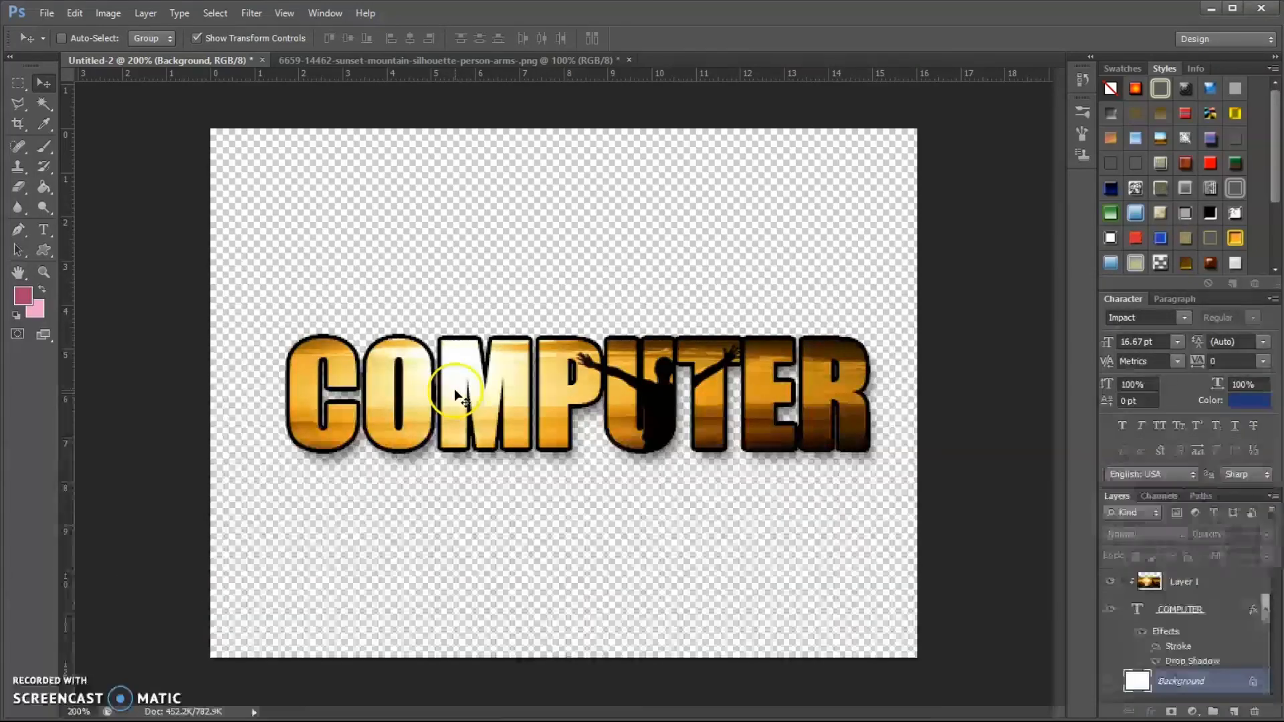
{"action": "left_click", "coordinate": [499, 617]}
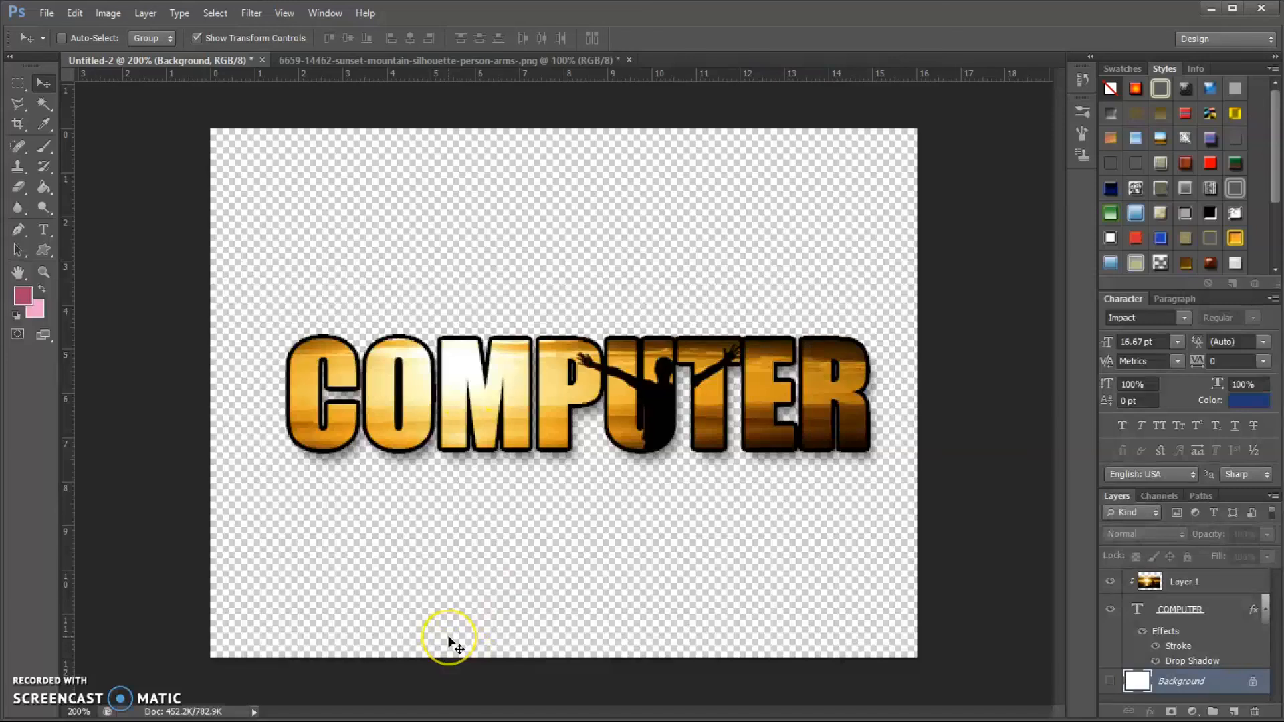